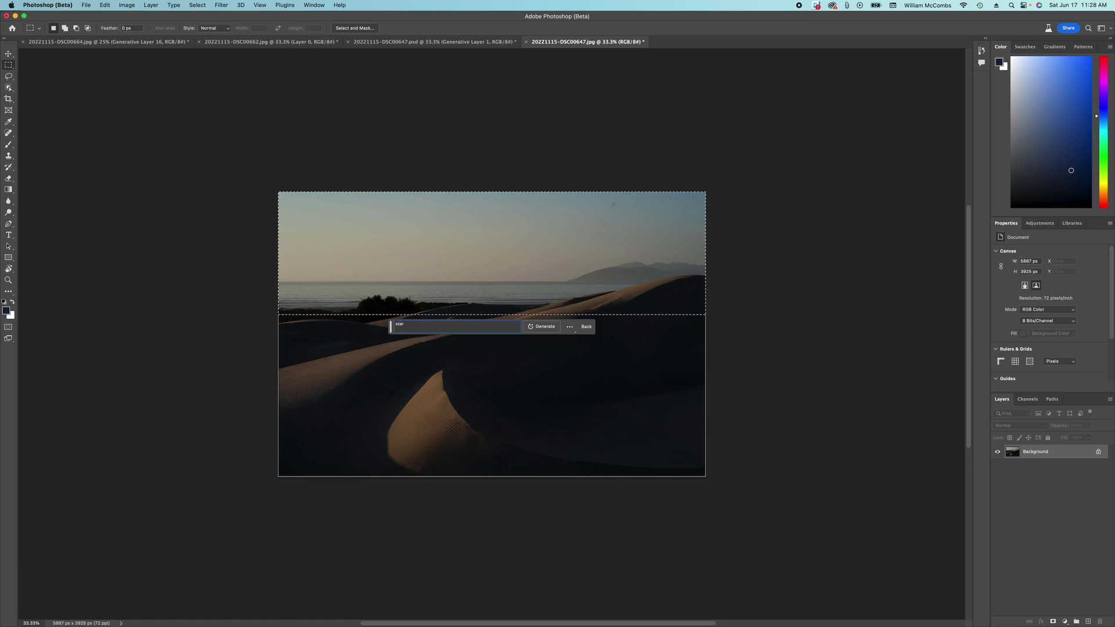
- Try a generative fill of "stars" on the selected sky, comparing its variations before deleting the generative layer
key("Return")
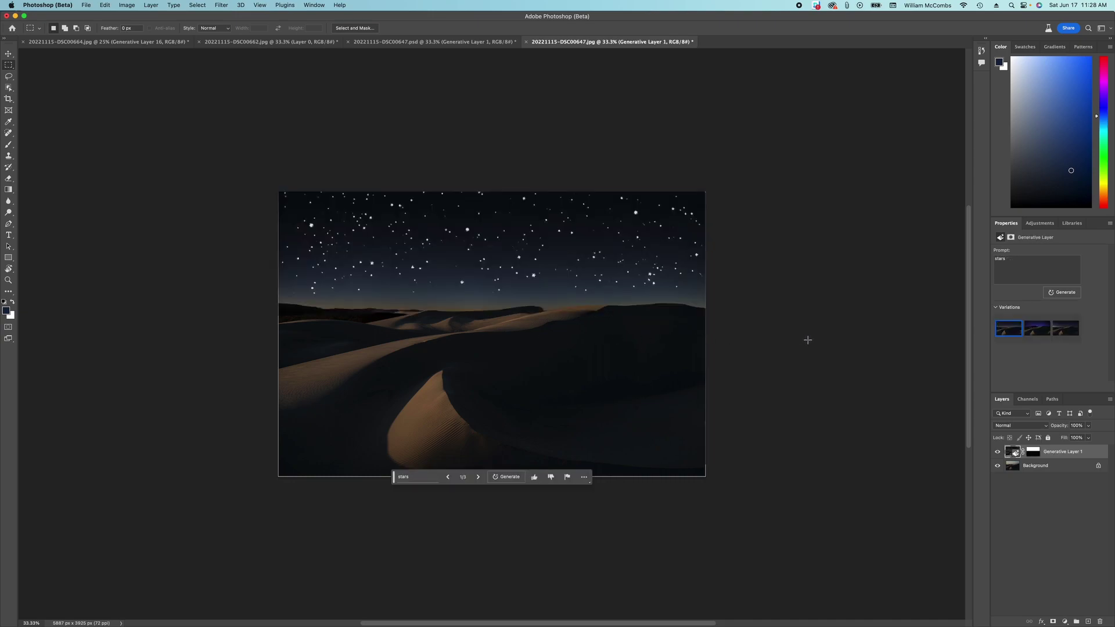
left_click(1034, 329)
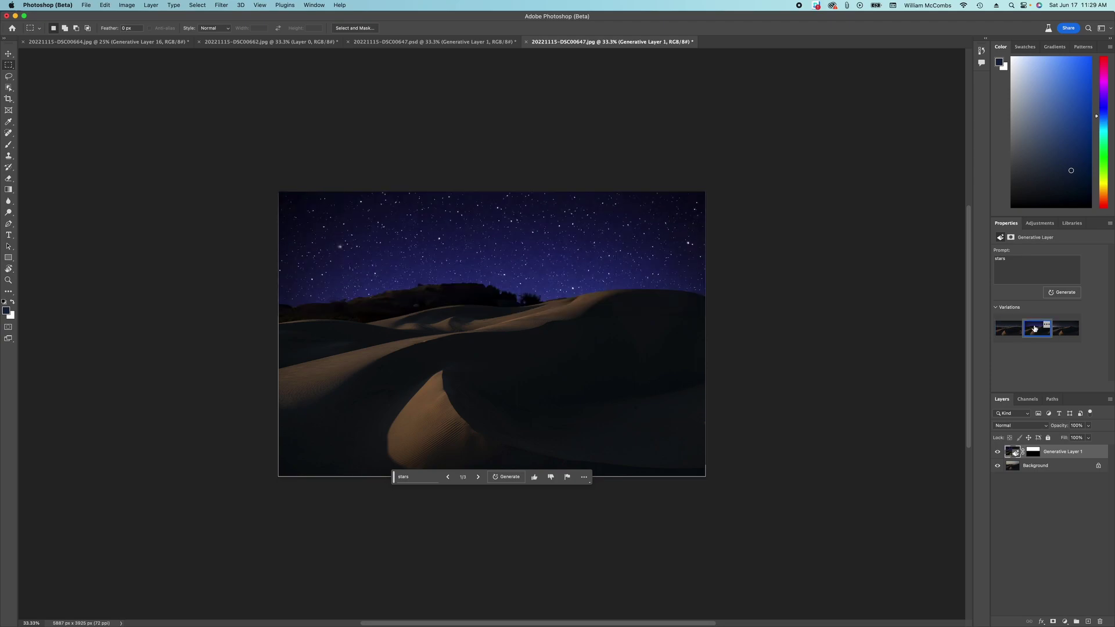
left_click(1067, 329)
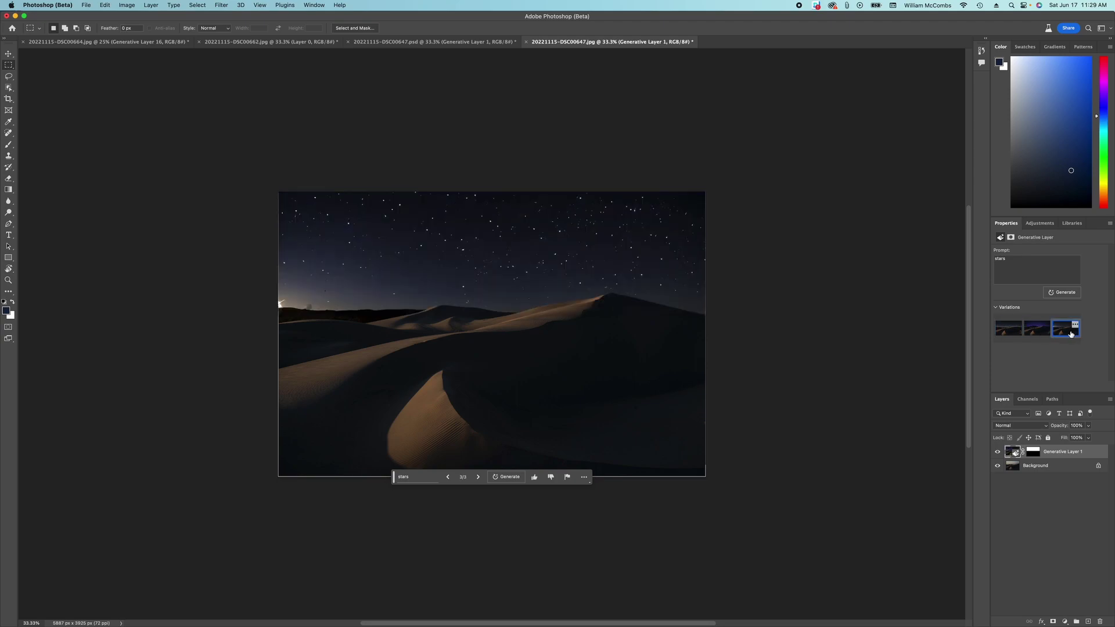
left_click(1041, 330)
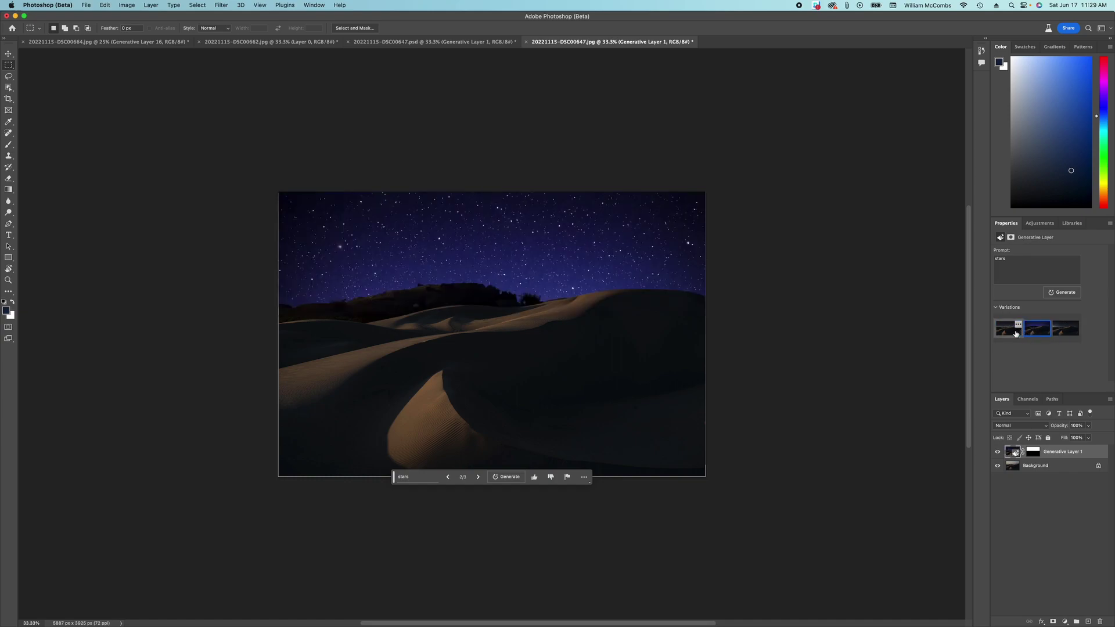
left_click(1014, 332)
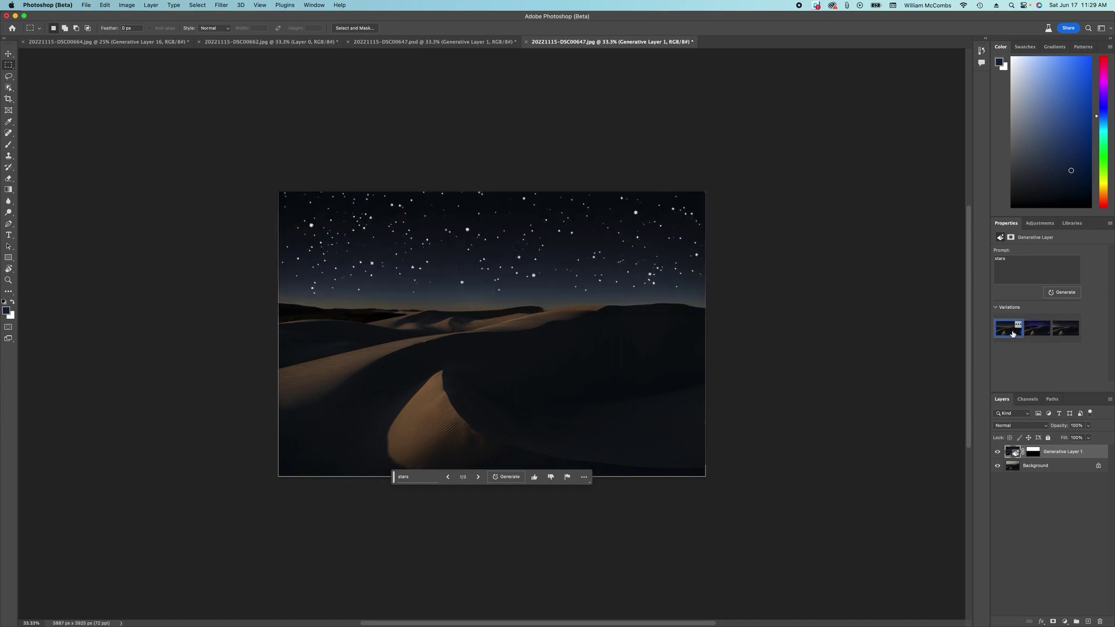
key("BackSpace")
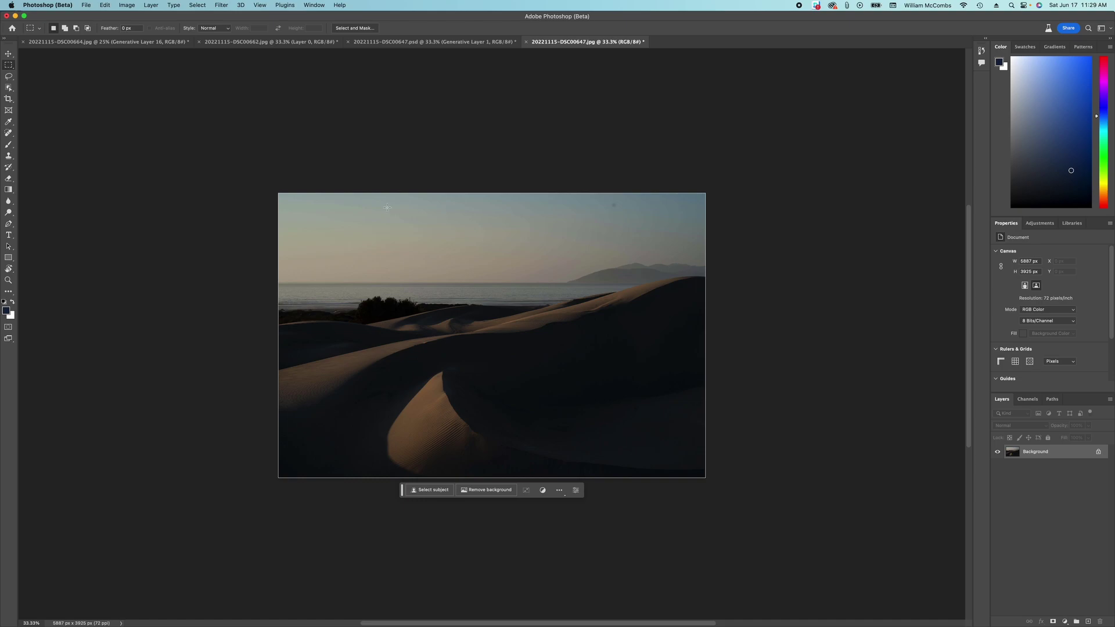
- Try a generative fill of "milkyway and tree" on a full-width rectangular selection from the sky down past the horizon
left_click_drag(256, 172, 718, 317)
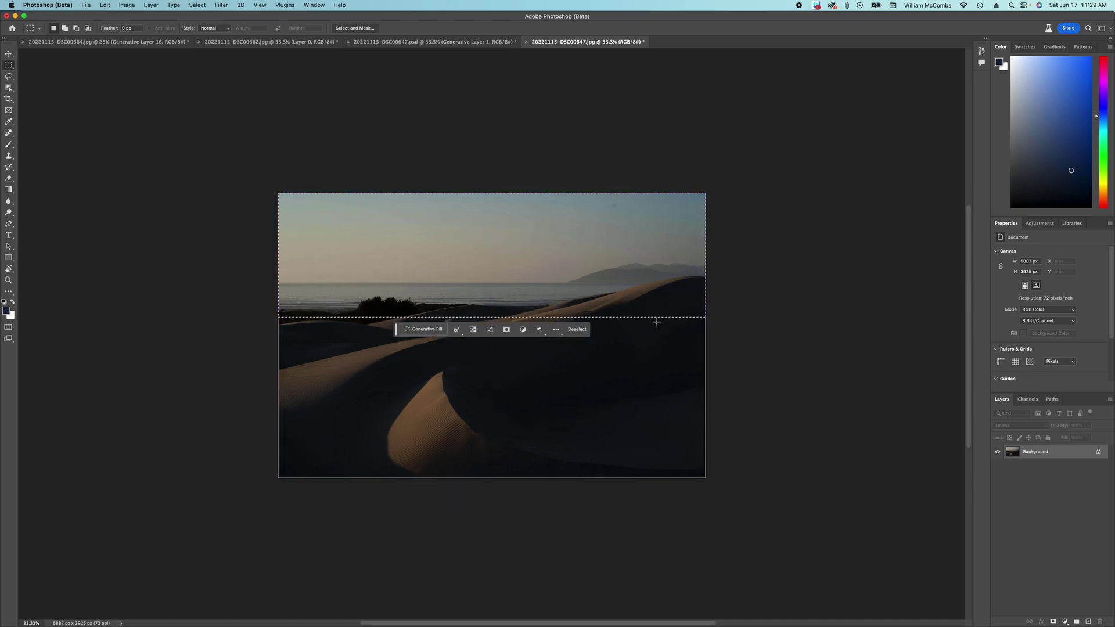
left_click(423, 329)
type("milkyway")
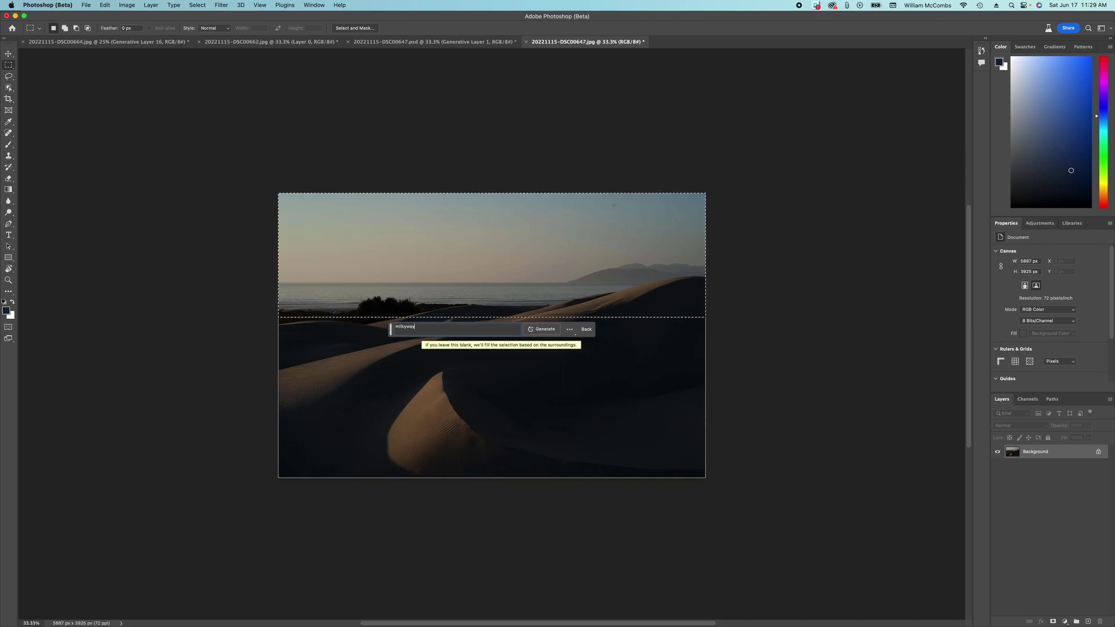
type(" and tree")
key("Return")
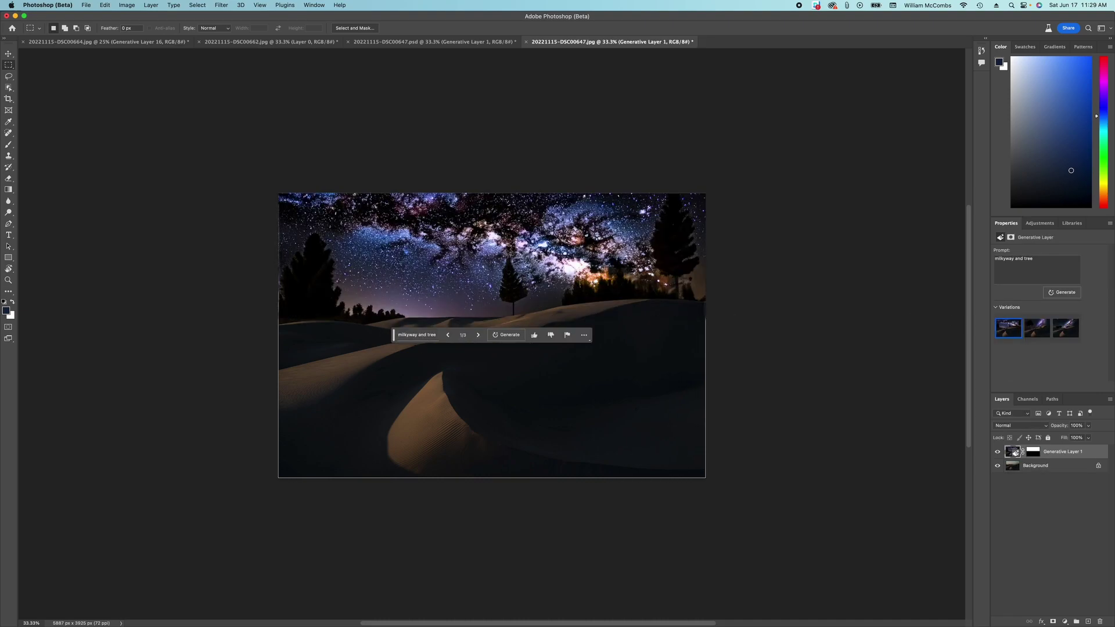
- Compare the second and third "milkyway and tree" variations, and delete the generative layer
left_click(1032, 331)
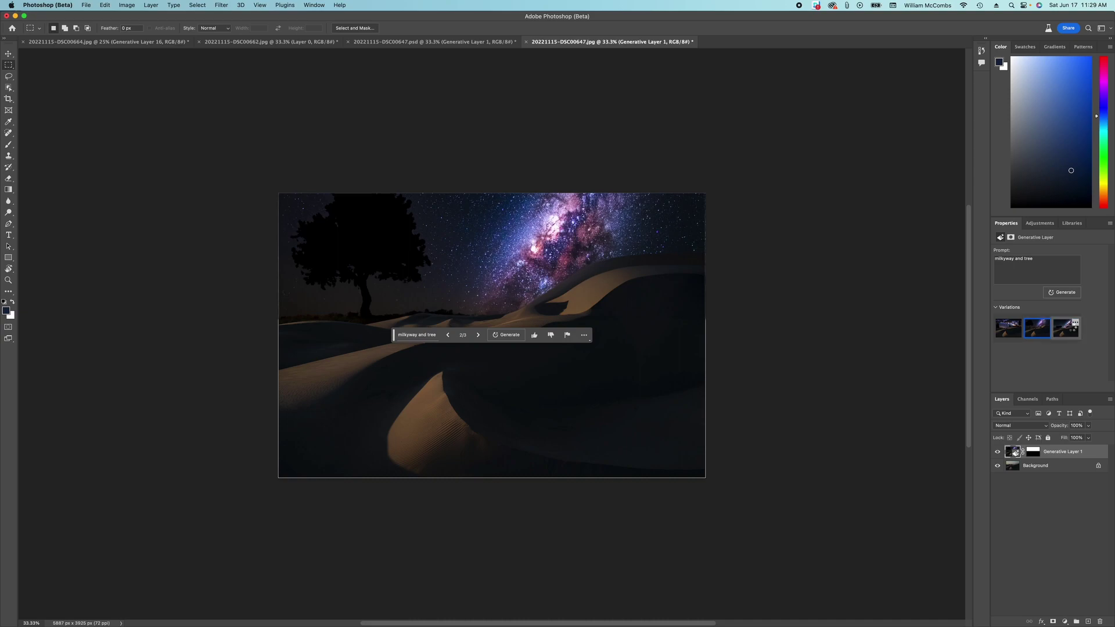
left_click(1072, 330)
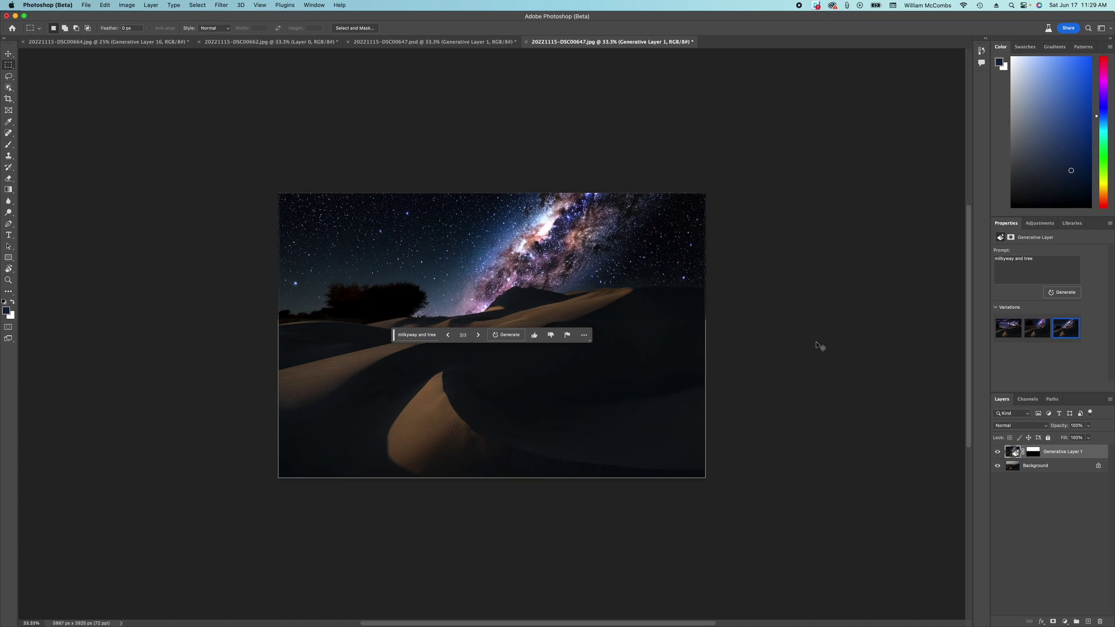
key("Delete")
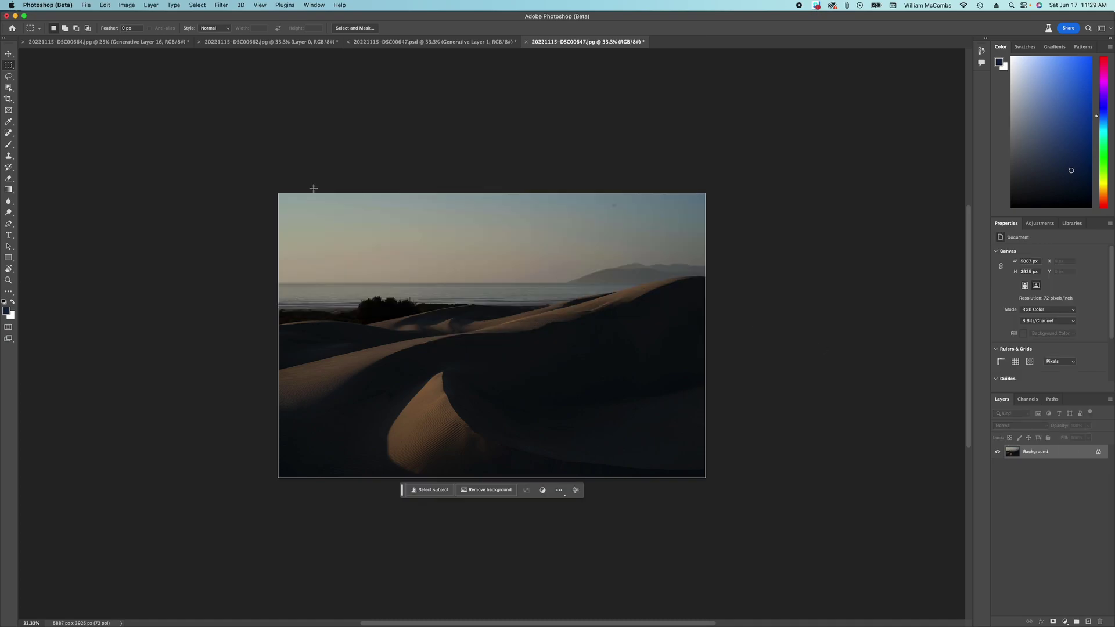
- Try a generative fill of "stars sky" on a rectangular selection covering the sky, sea and distant dunes
left_click_drag(253, 179, 715, 336)
left_click(575, 350)
type("st")
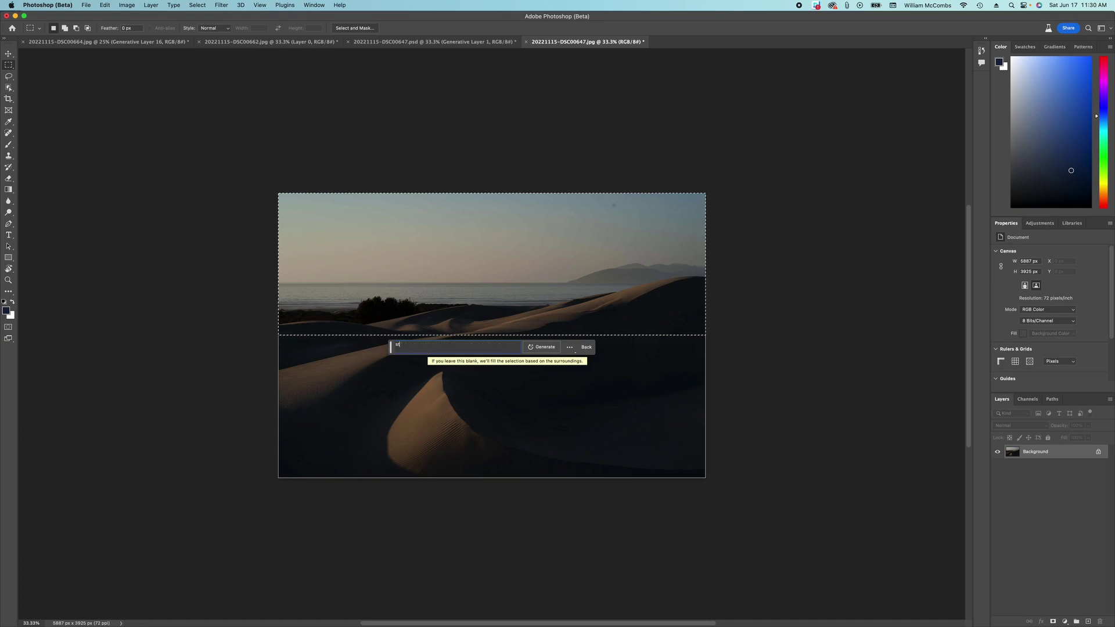
type("ars sky")
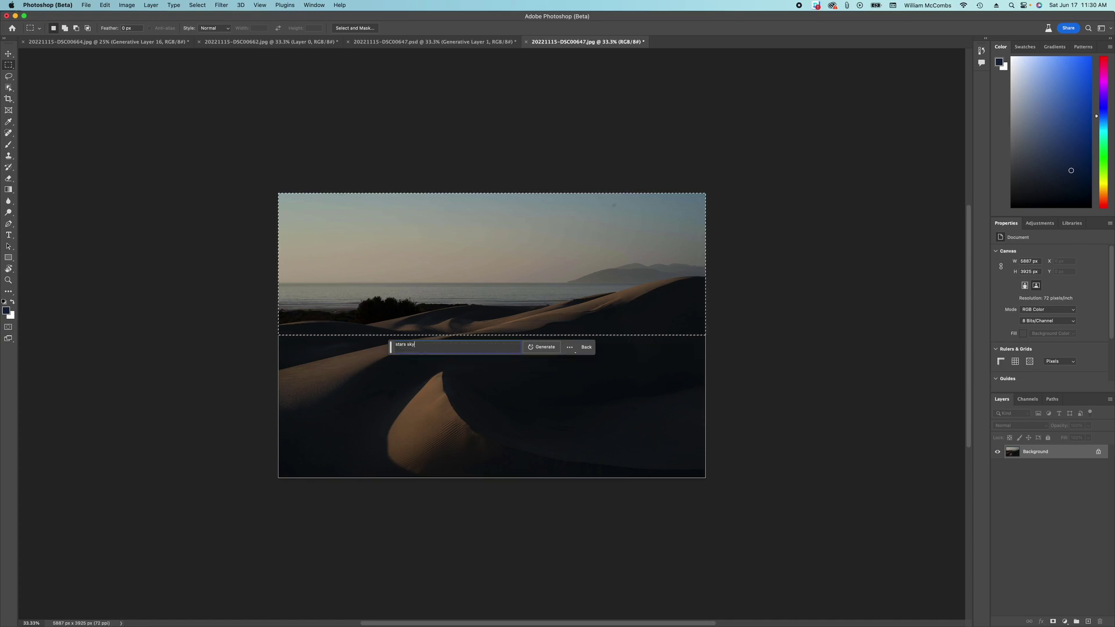
key("Return")
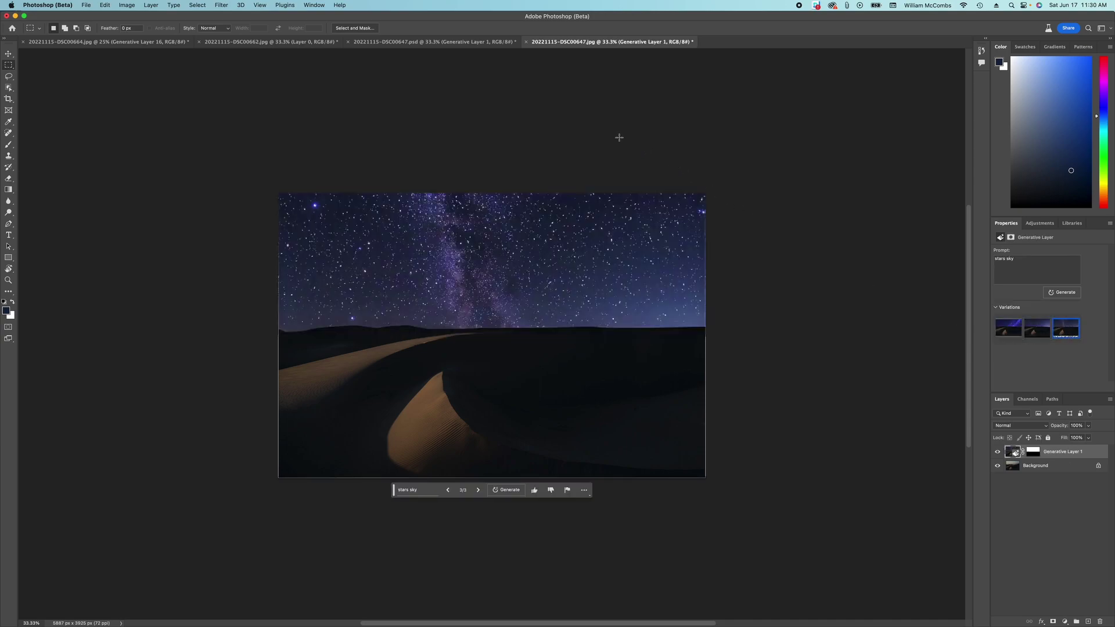
- Compare the generated sky with the night version in 20221115-DSC00647.psd and check the foreground colour
left_click(430, 43)
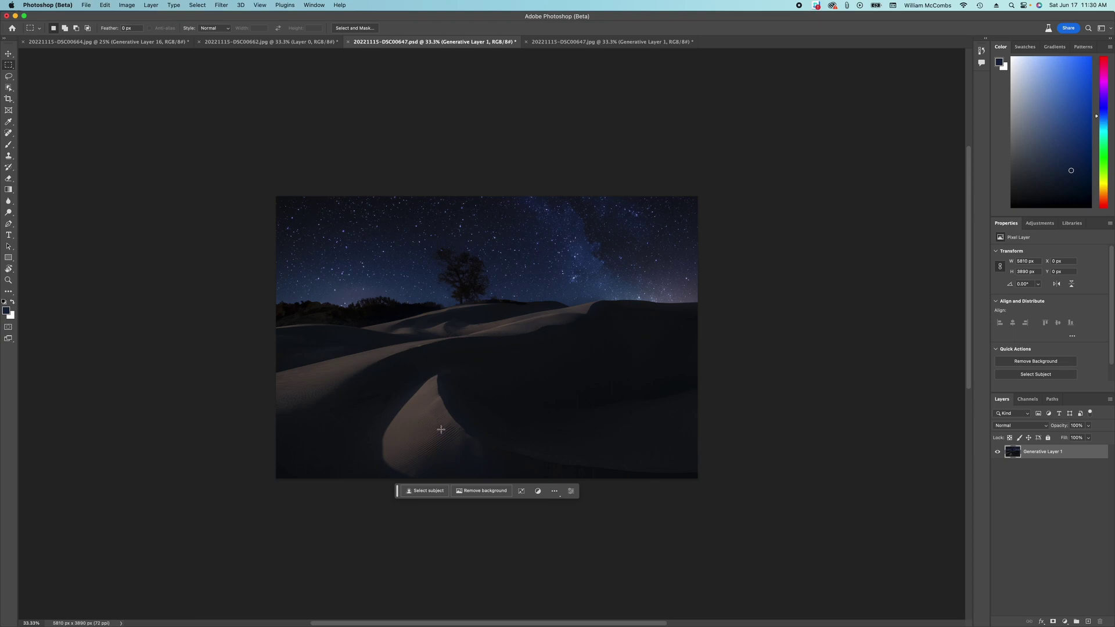
left_click(604, 42)
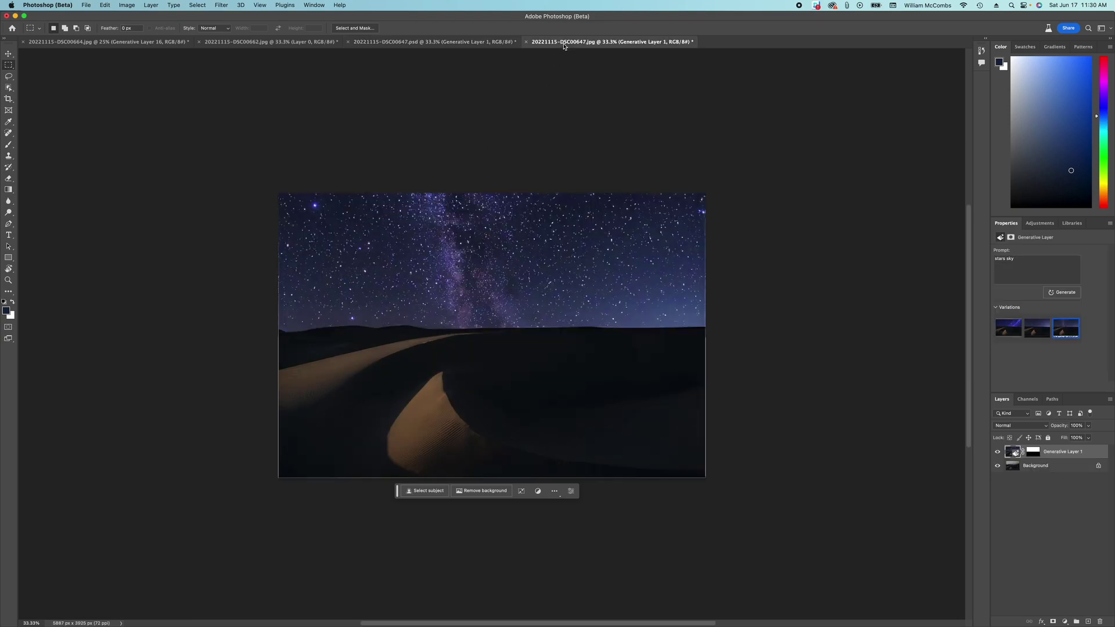
left_click(464, 45)
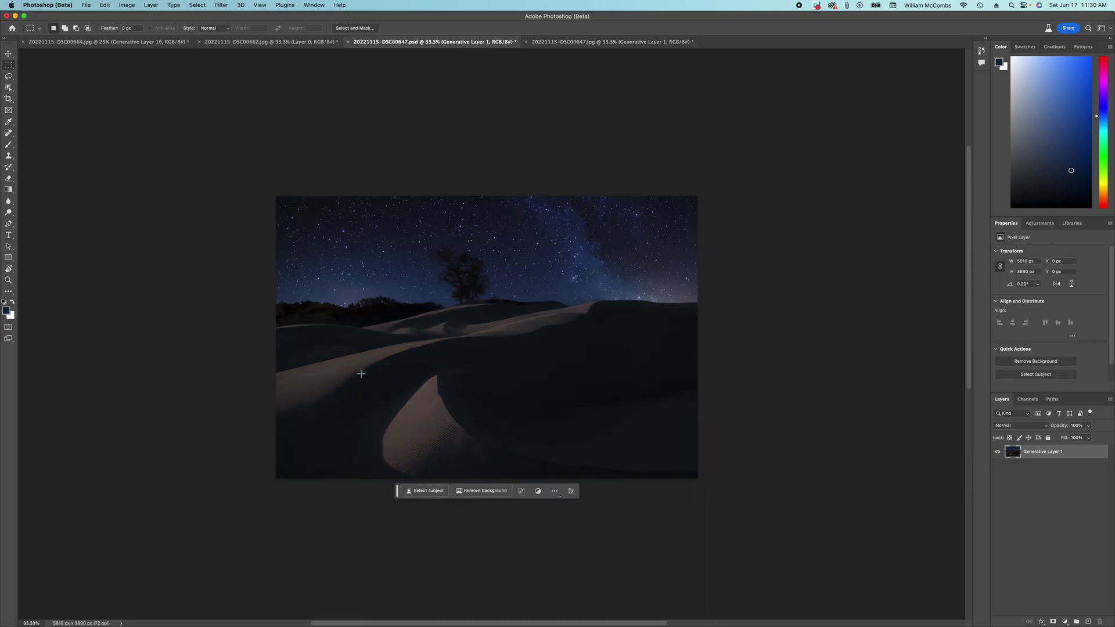
left_click(7, 311)
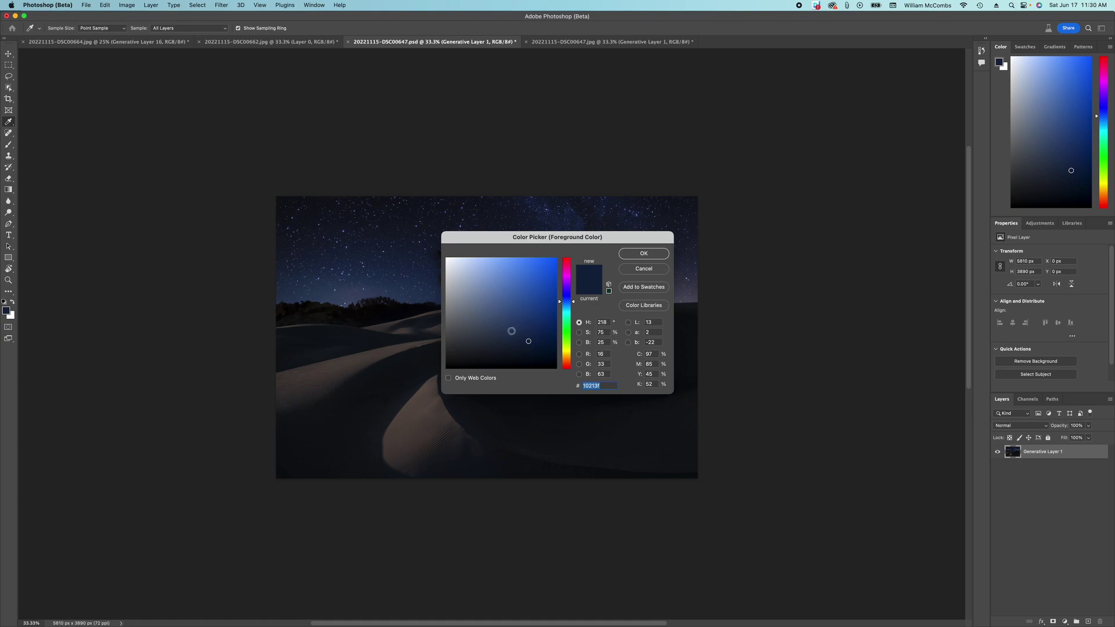
left_click(645, 254)
key("m")
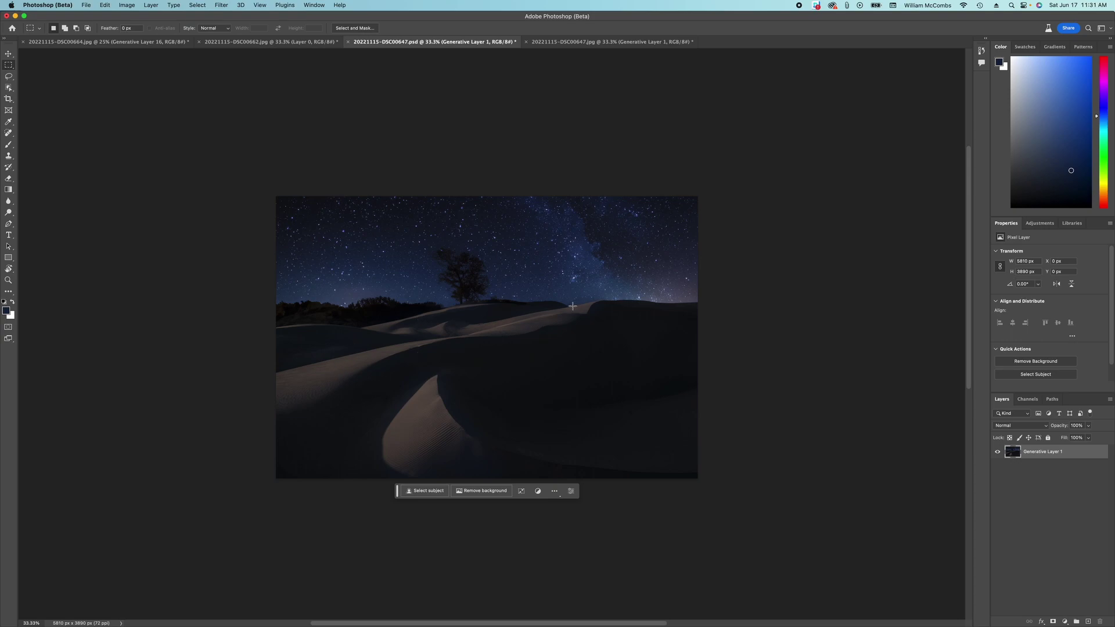
- Undo the "stars sky" fill in 20221115-DSC00647.jpg and generate "night sky and tree" over a rectangular selection from sky to horizon
left_click(588, 43)
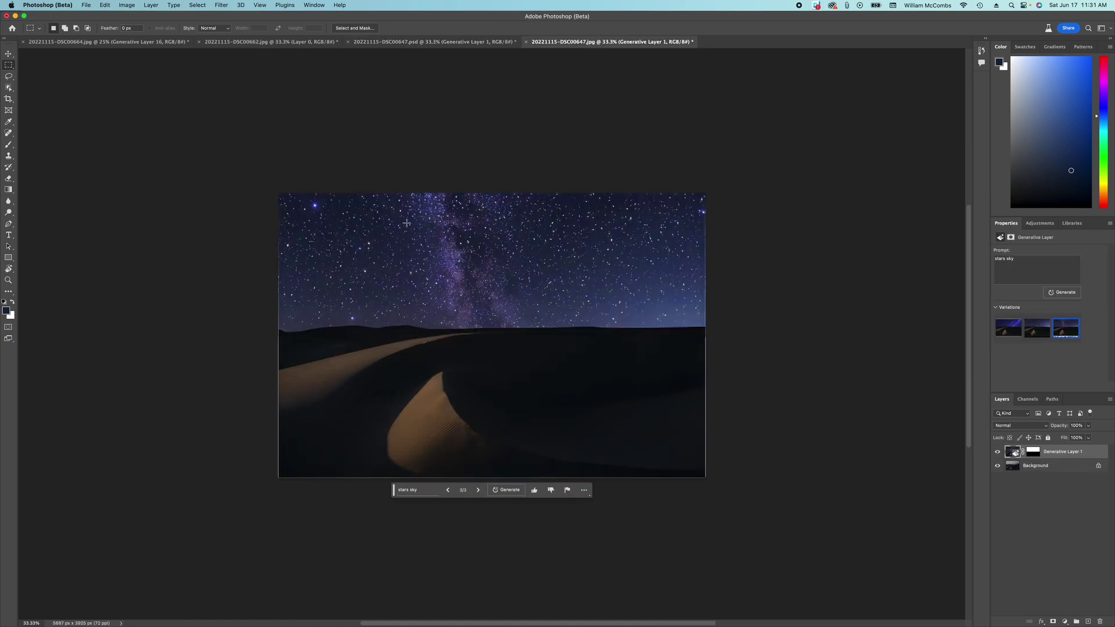
key("super+z")
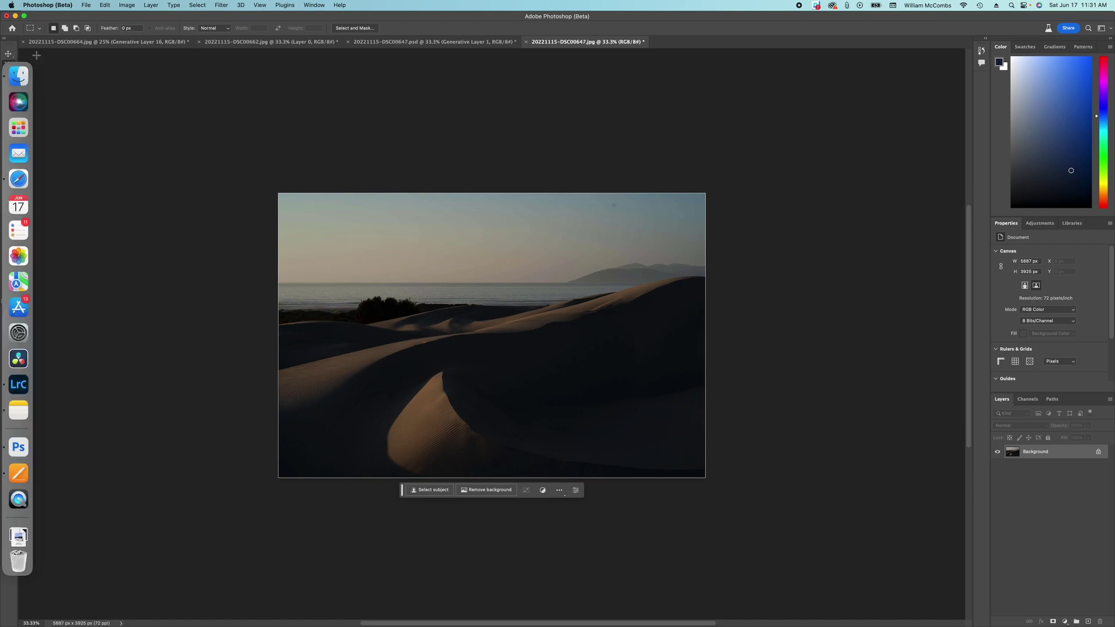
left_click_drag(269, 177, 712, 331)
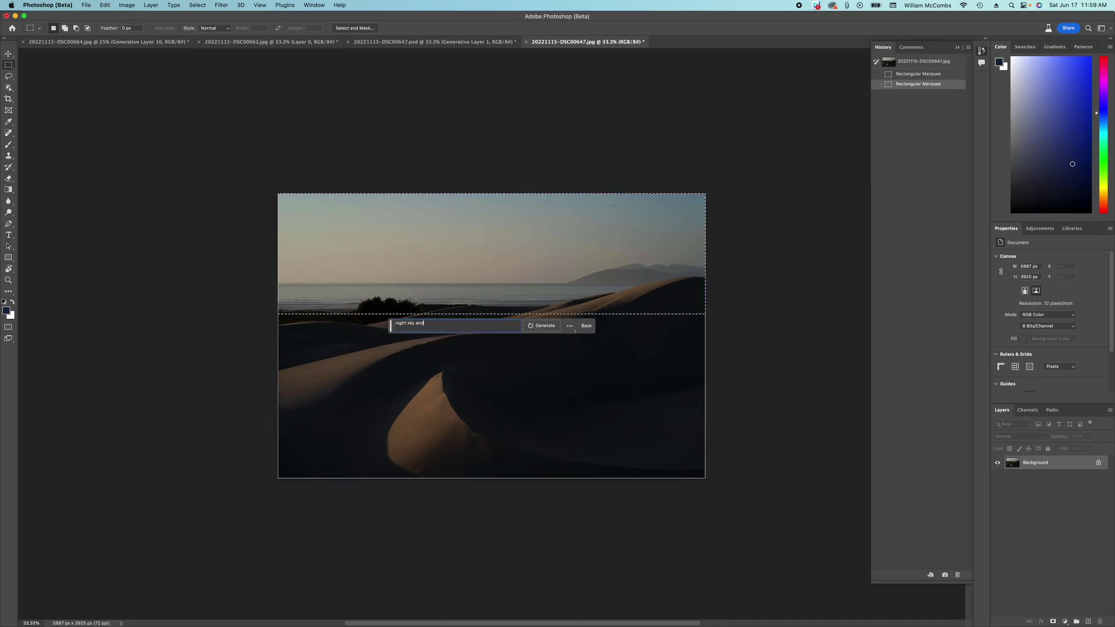
type("tree")
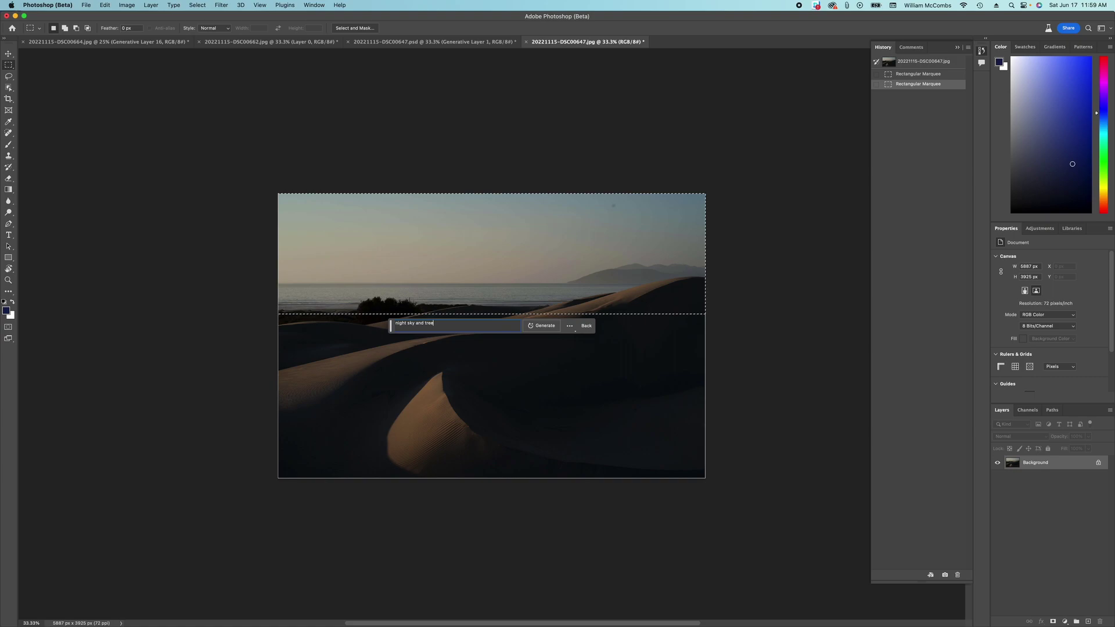
key("Return")
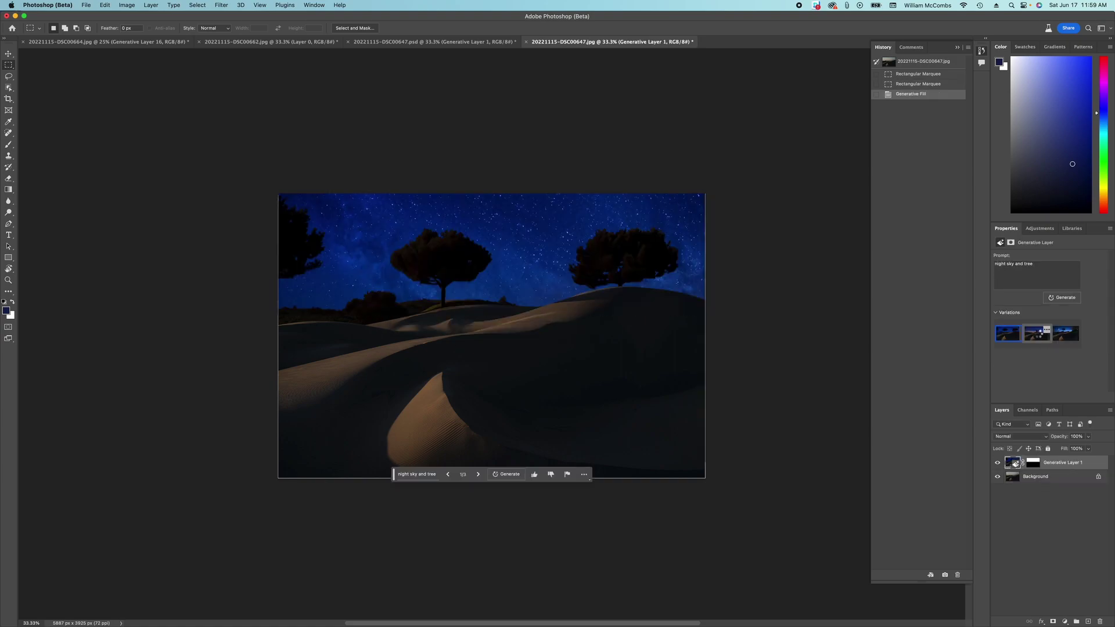
- Preview the three "night sky and tree" variations and choose the first one
left_click(1036, 334)
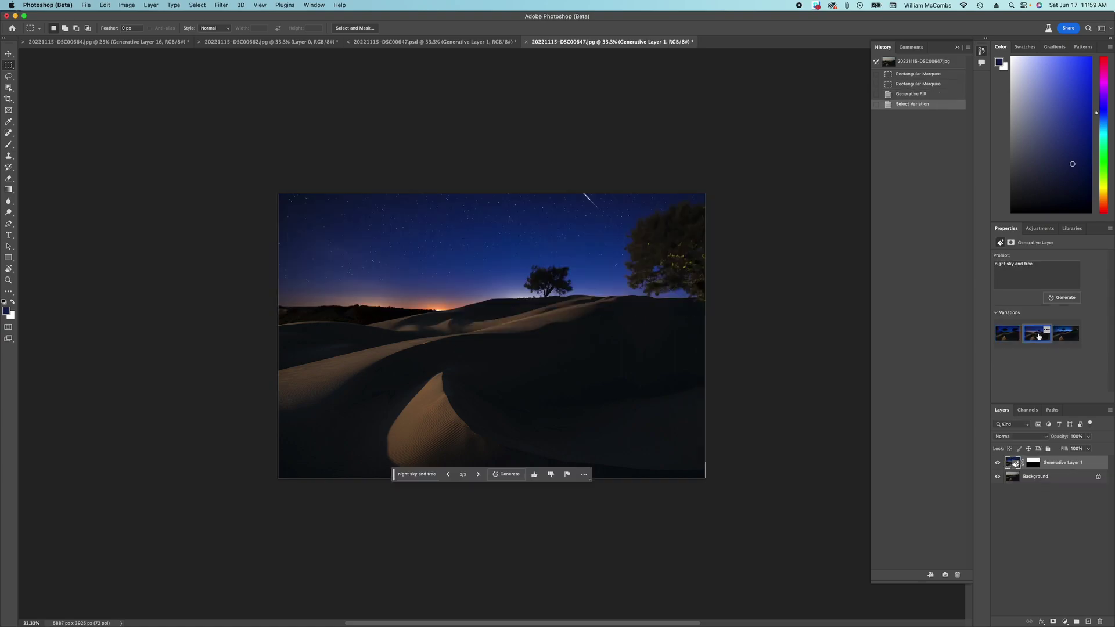
left_click(1074, 338)
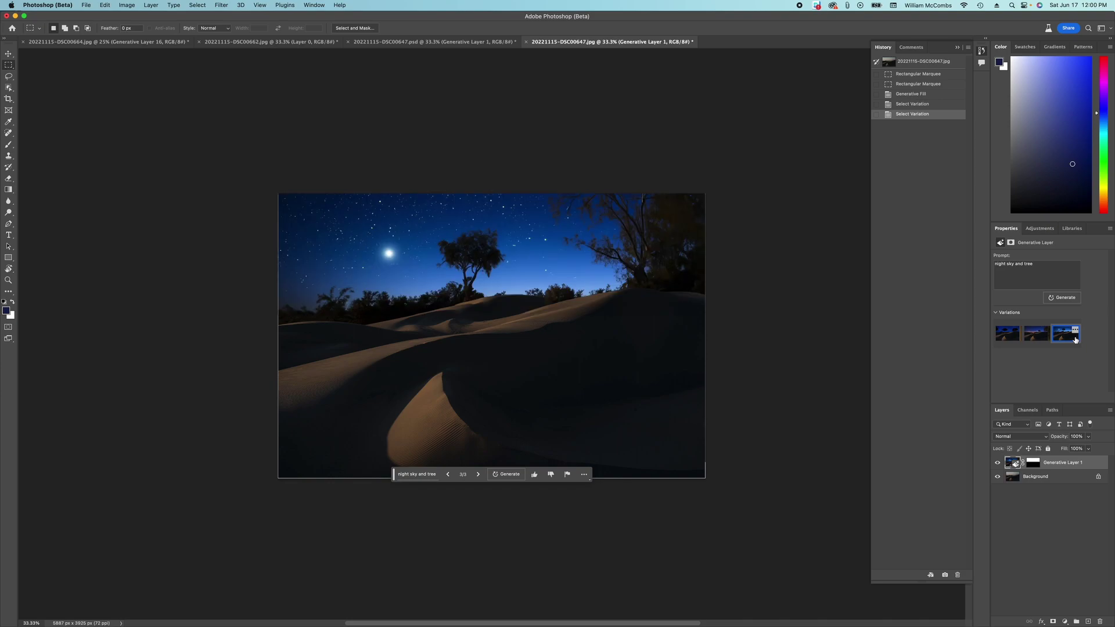
left_click(1033, 330)
left_click(1010, 337)
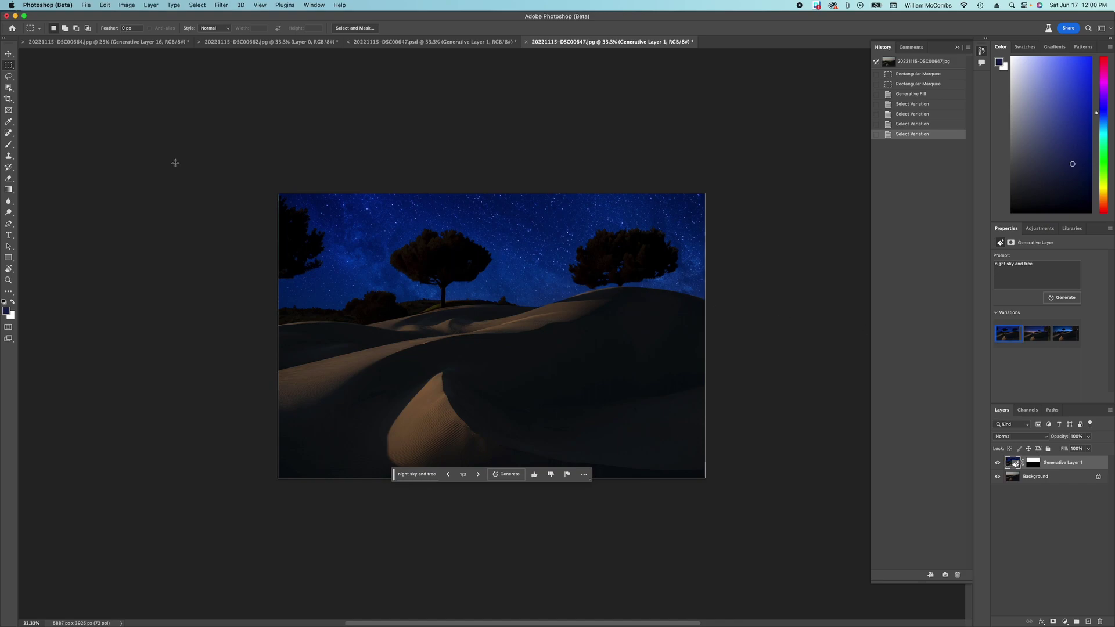
- Apply a Vibrance adjustment to the generated night sky layer with Vibrance -25 and Saturation -20
left_click(127, 5)
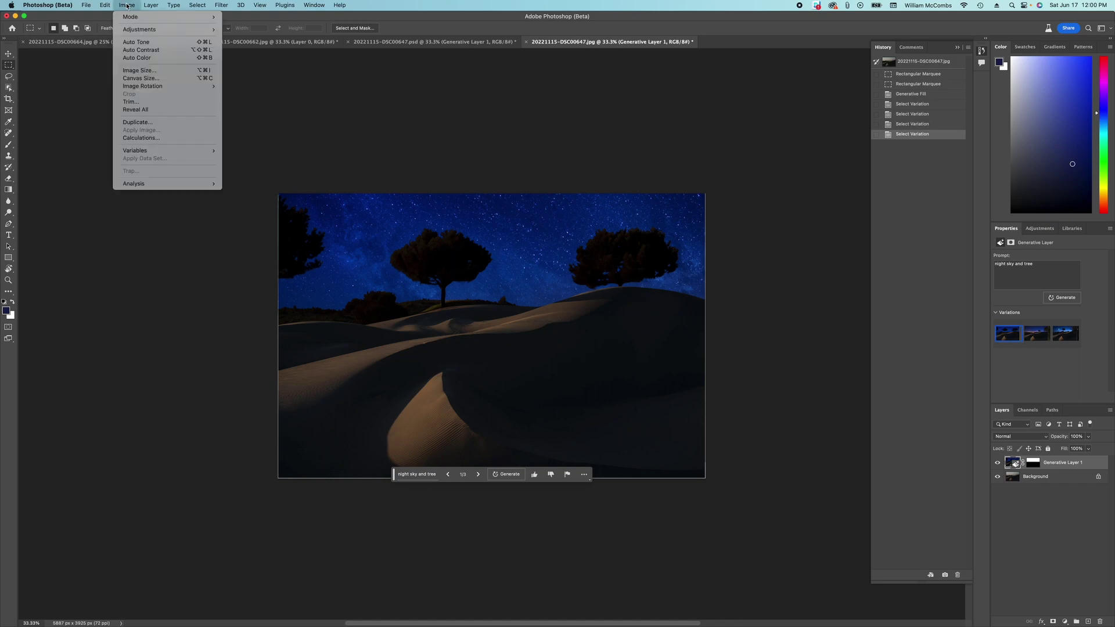
mouse_move(163, 32)
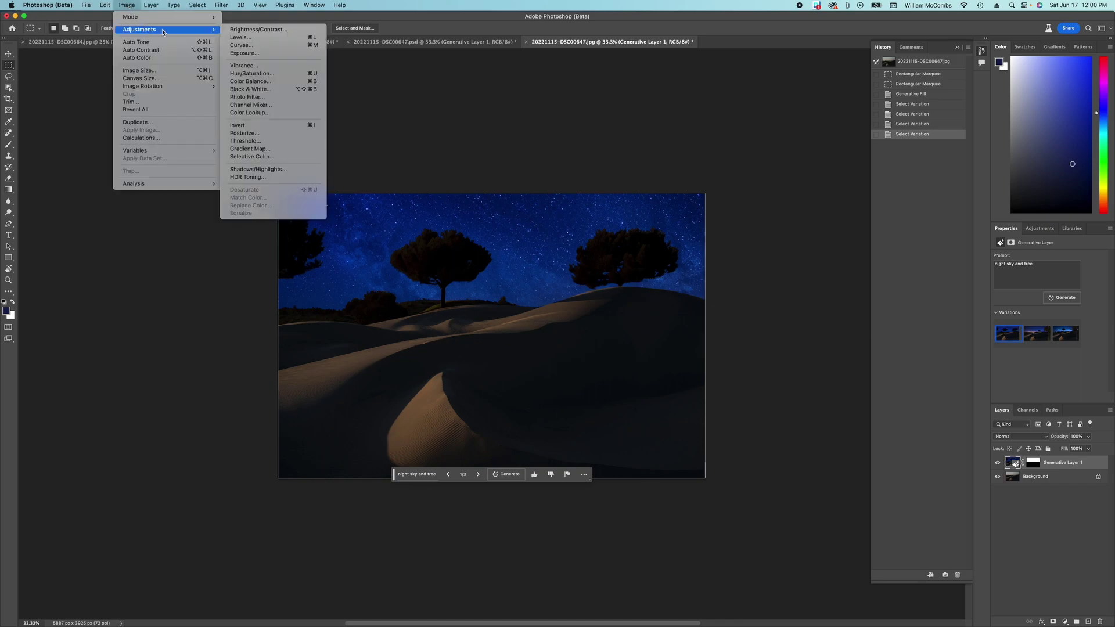
left_click(262, 66)
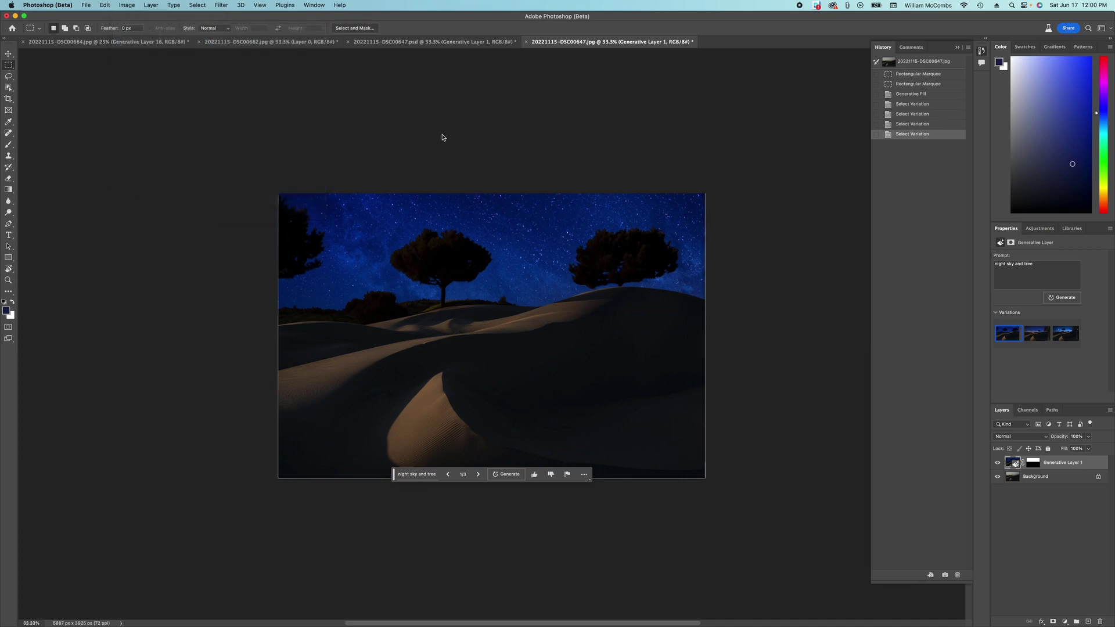
left_click_drag(817, 303, 820, 303)
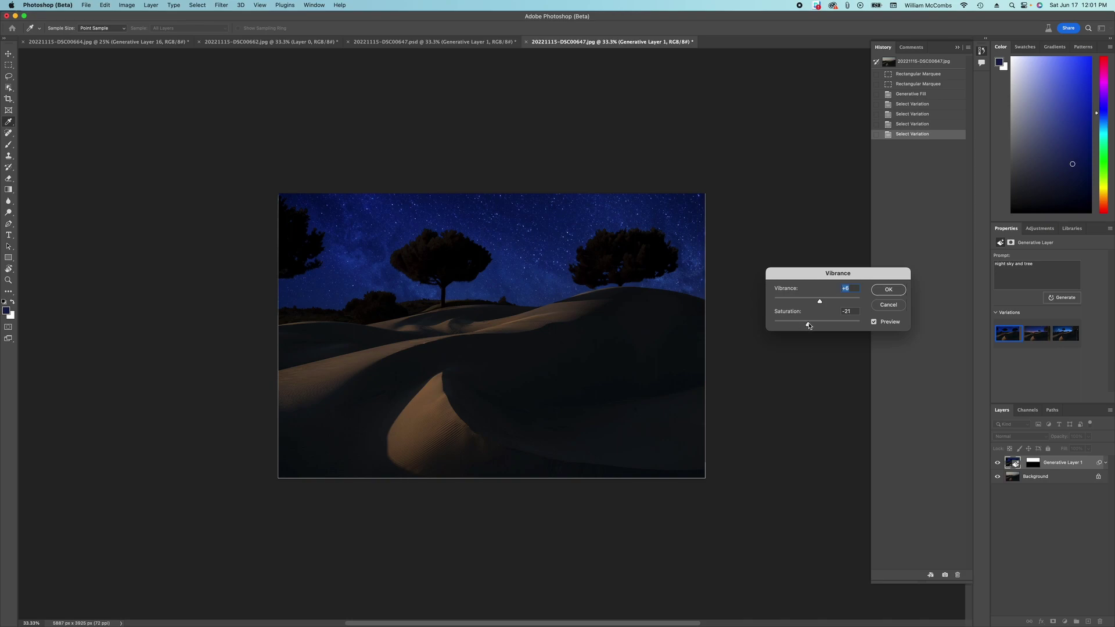
left_click(808, 325)
left_click_drag(820, 303, 814, 304)
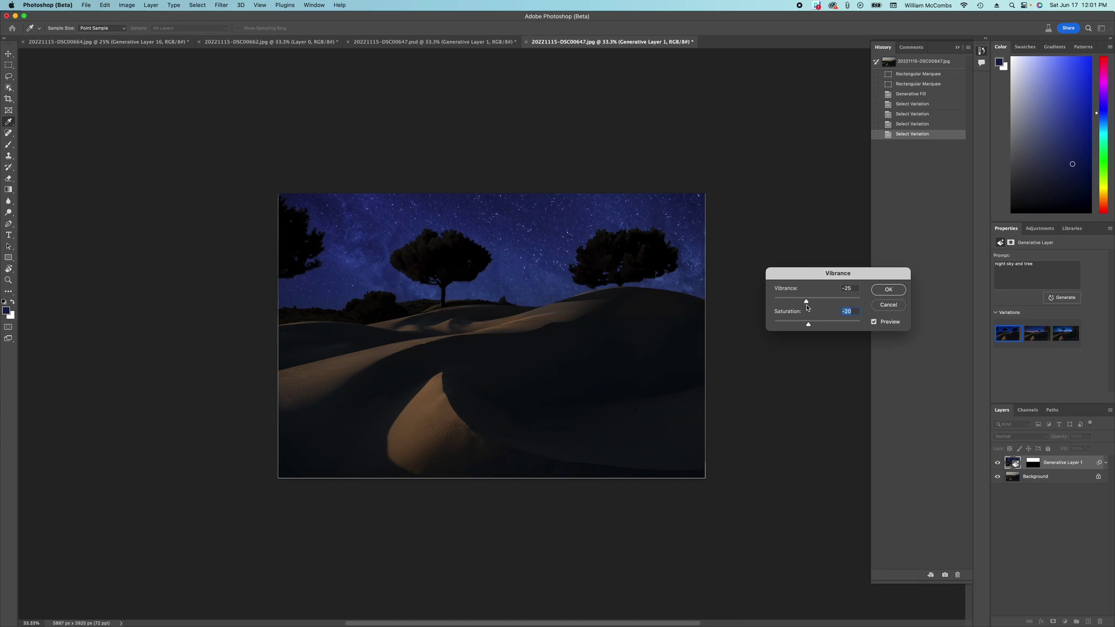
key("Tab")
left_click(889, 290)
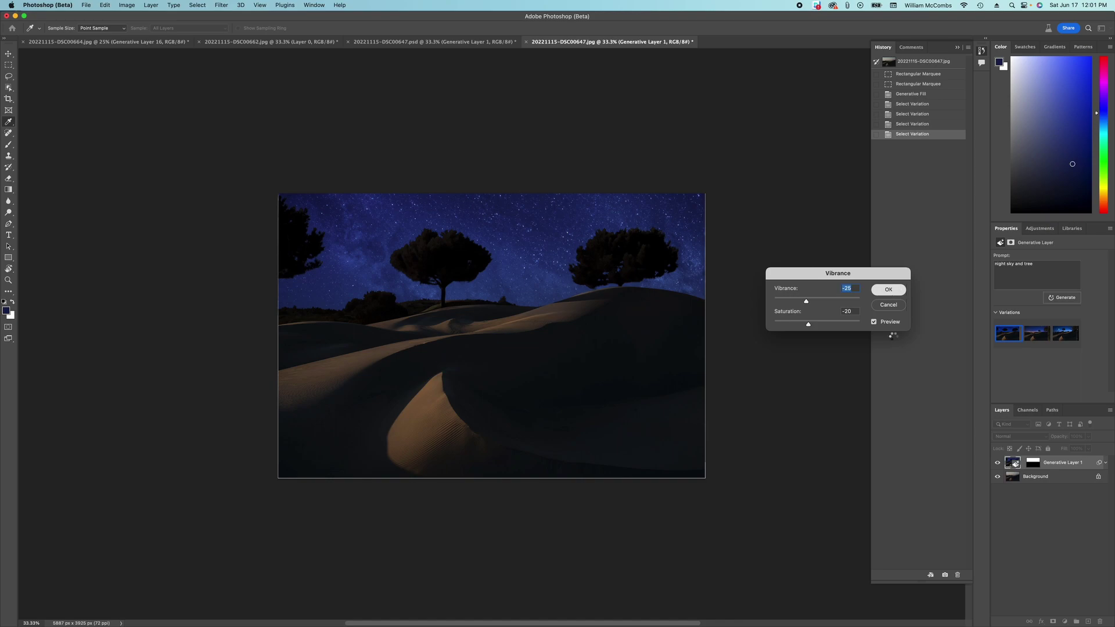
- Flatten the image and select its sky with the automatic Sky selection
left_click(205, 8)
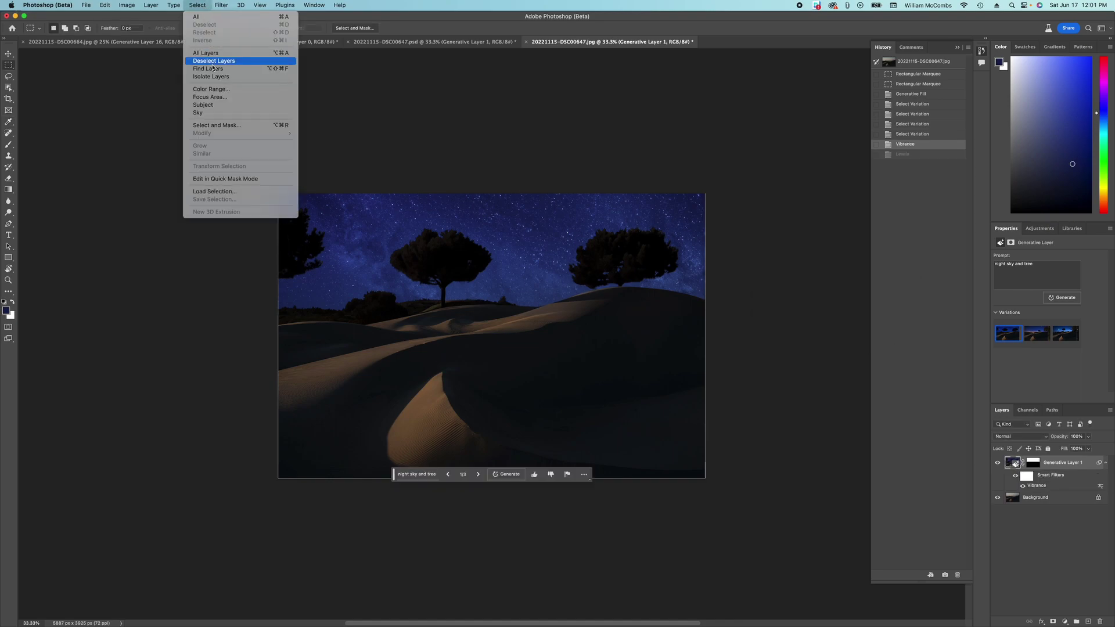
left_click(306, 71)
left_click(150, 5)
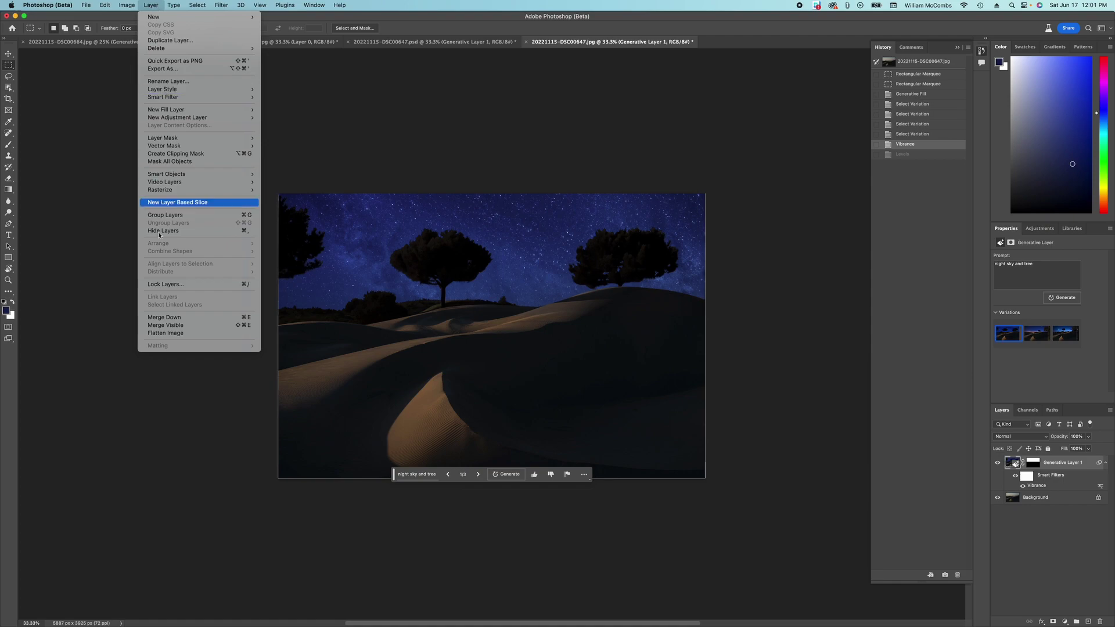
left_click(165, 333)
left_click(199, 5)
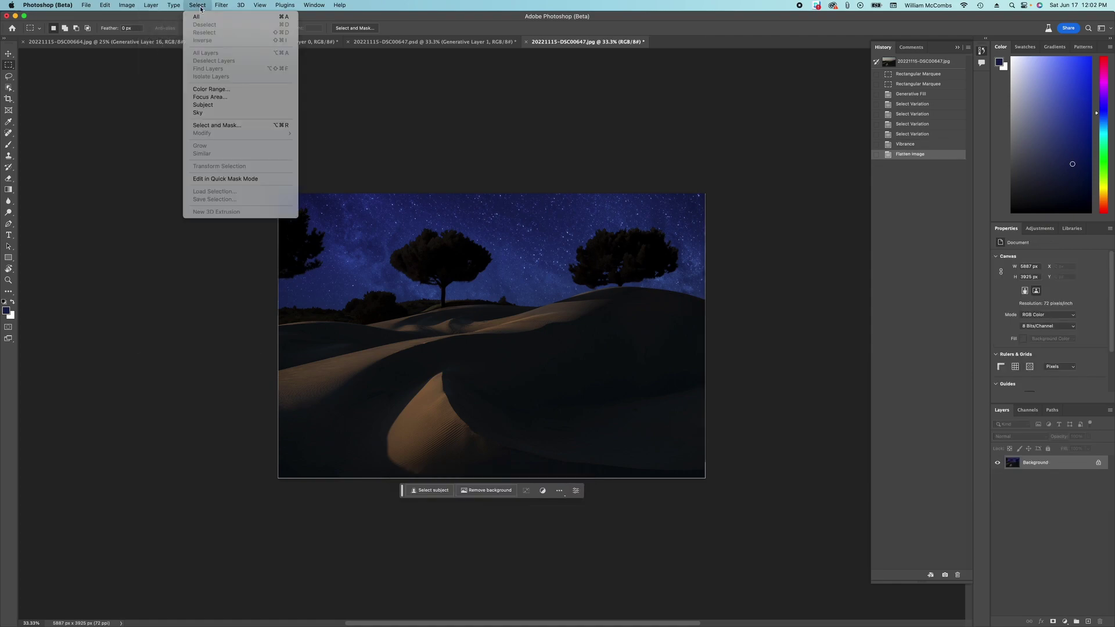
left_click(221, 113)
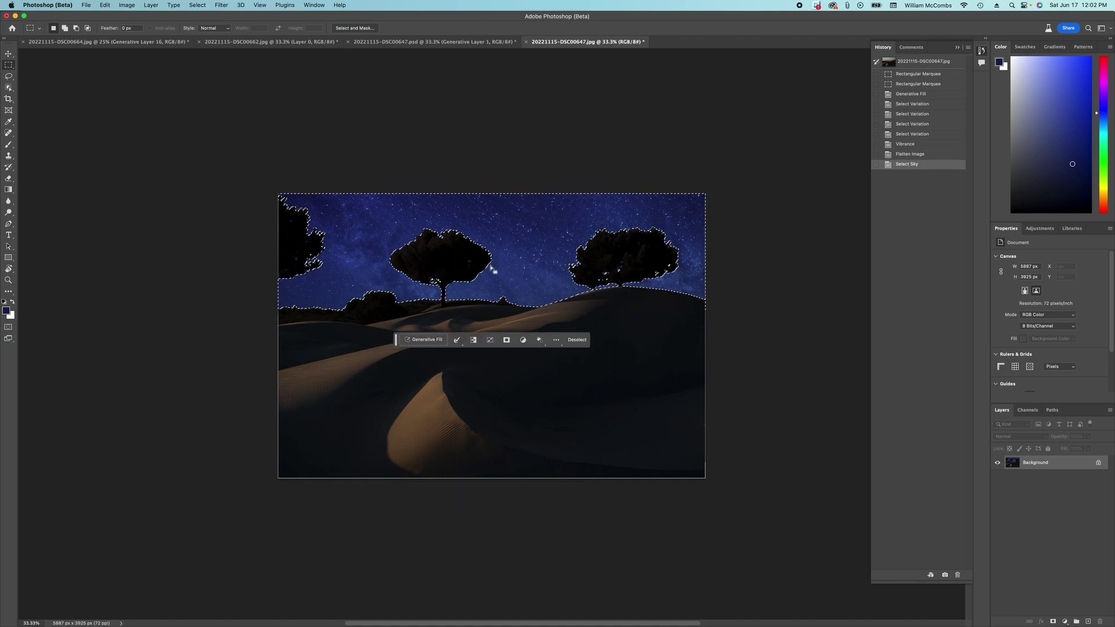
- Apply Levels to the selected sky with the Red channel's black input level at 20, and deselect the sky
key("ctrl+l")
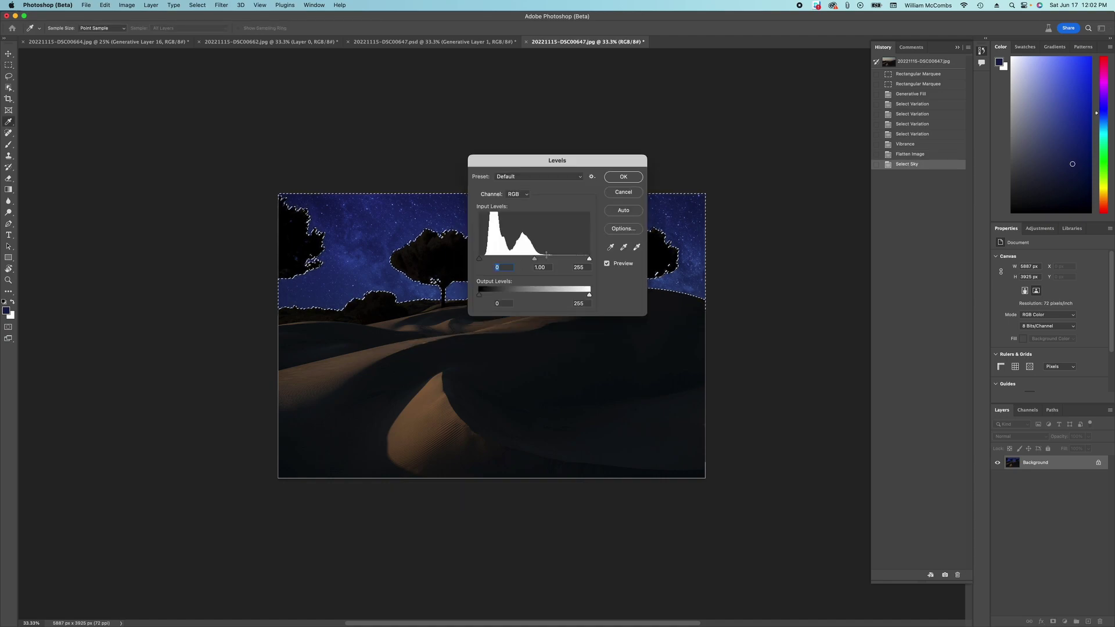
left_click_drag(534, 258, 538, 261)
left_click_drag(557, 161, 754, 190)
left_click(713, 223)
left_click(719, 233)
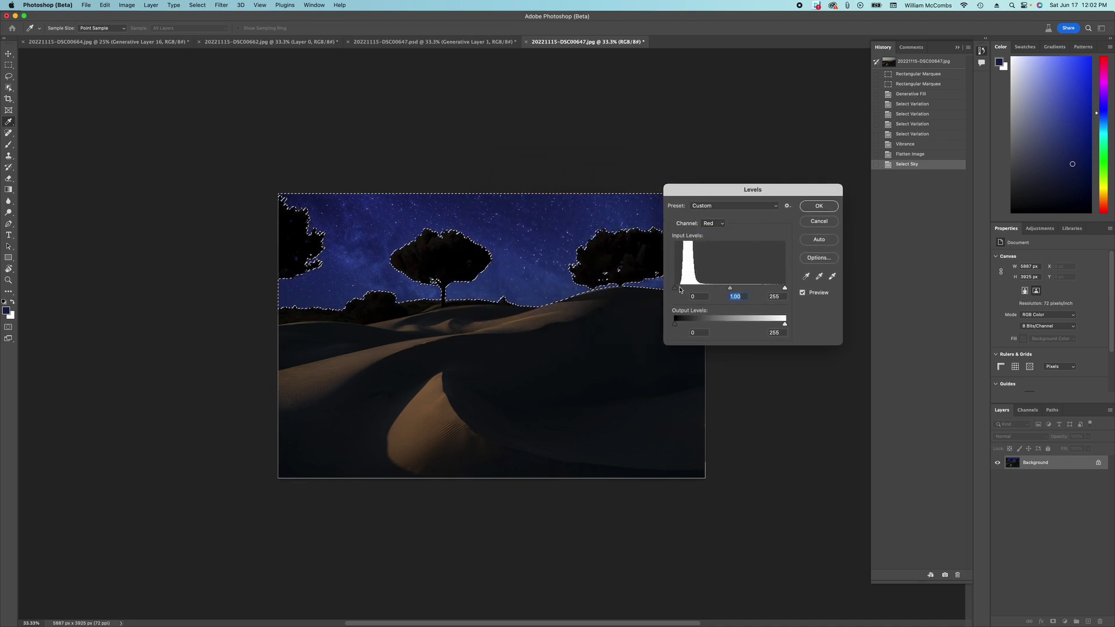
mouse_move(674, 288)
left_mouse_down()
mouse_move(718, 293)
mouse_move(669, 295)
mouse_move(685, 294)
left_mouse_up()
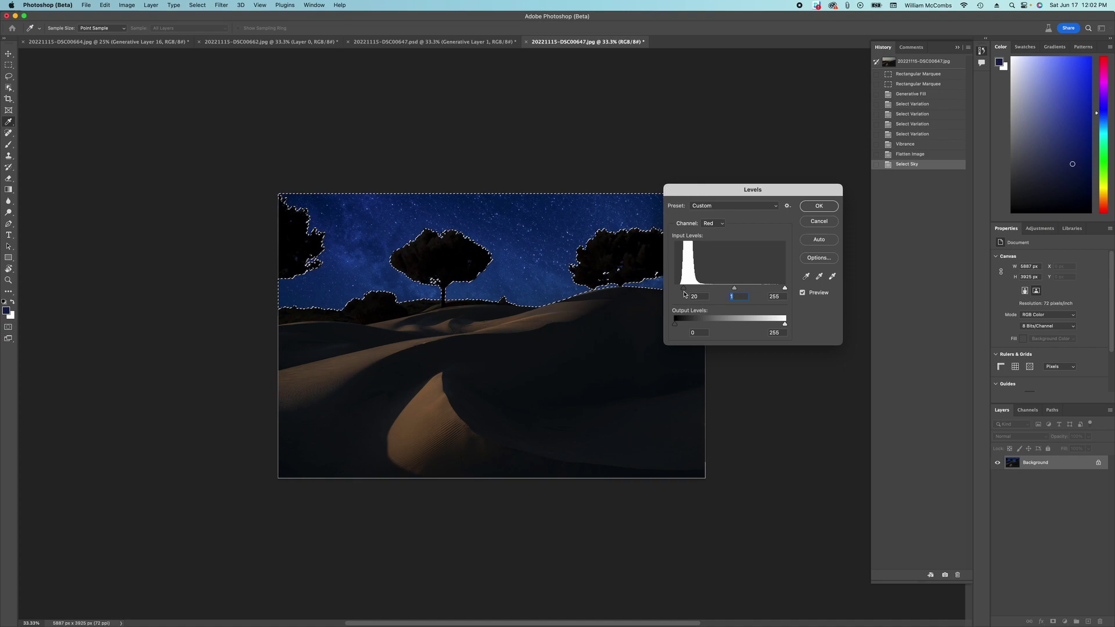
left_click(819, 206)
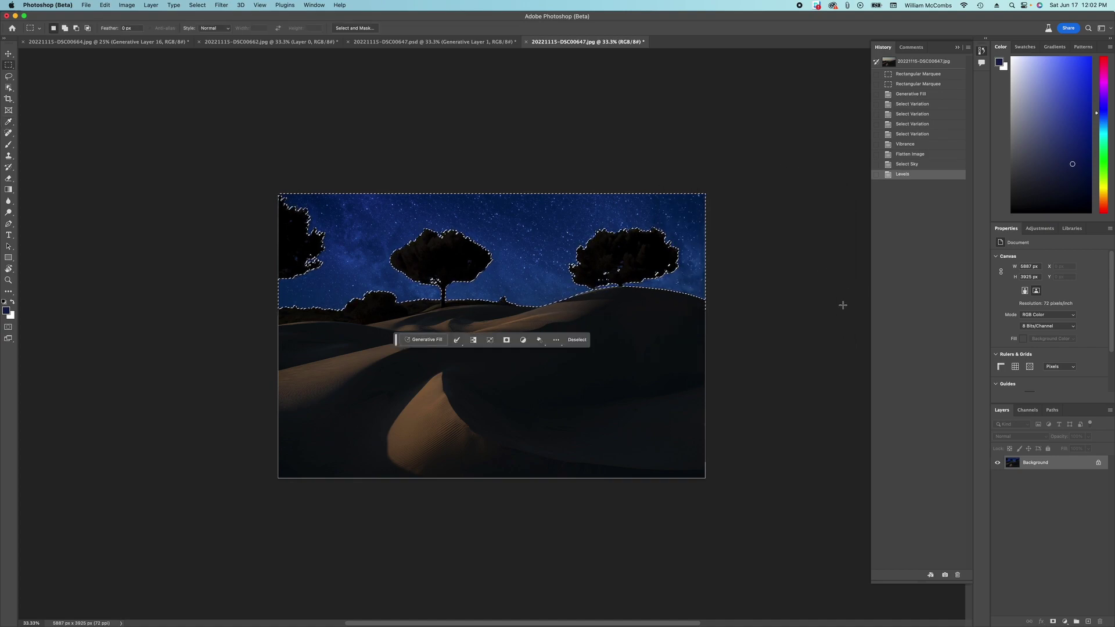
key("super+d")
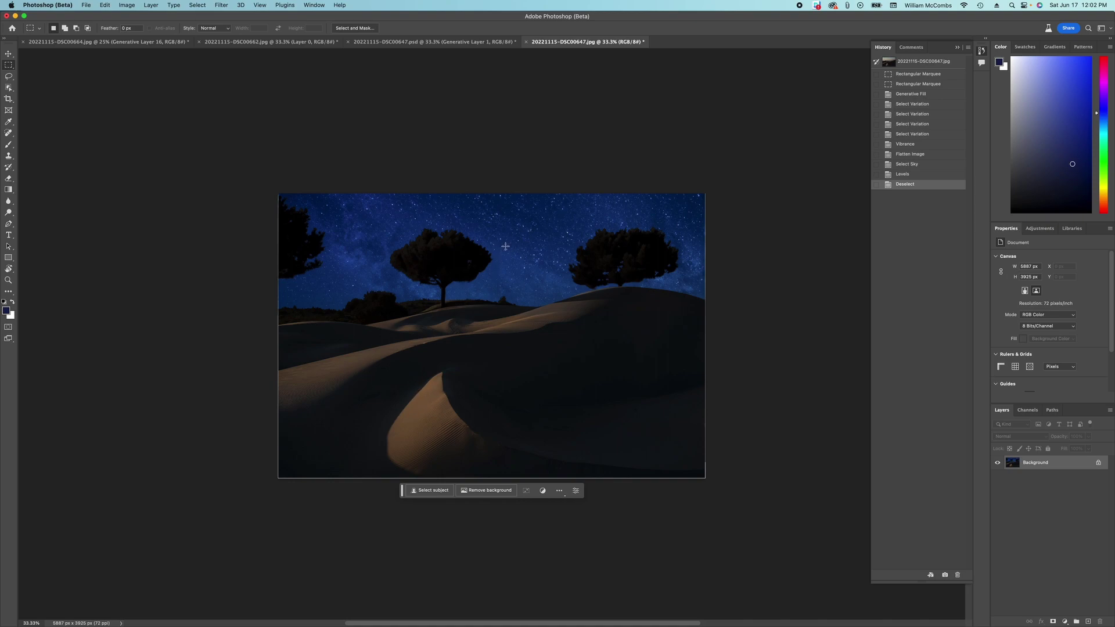
- Convert the Background into a regular layer and apply a Vibrance adjustment with Saturation -28
double_click(1042, 463)
key("Return")
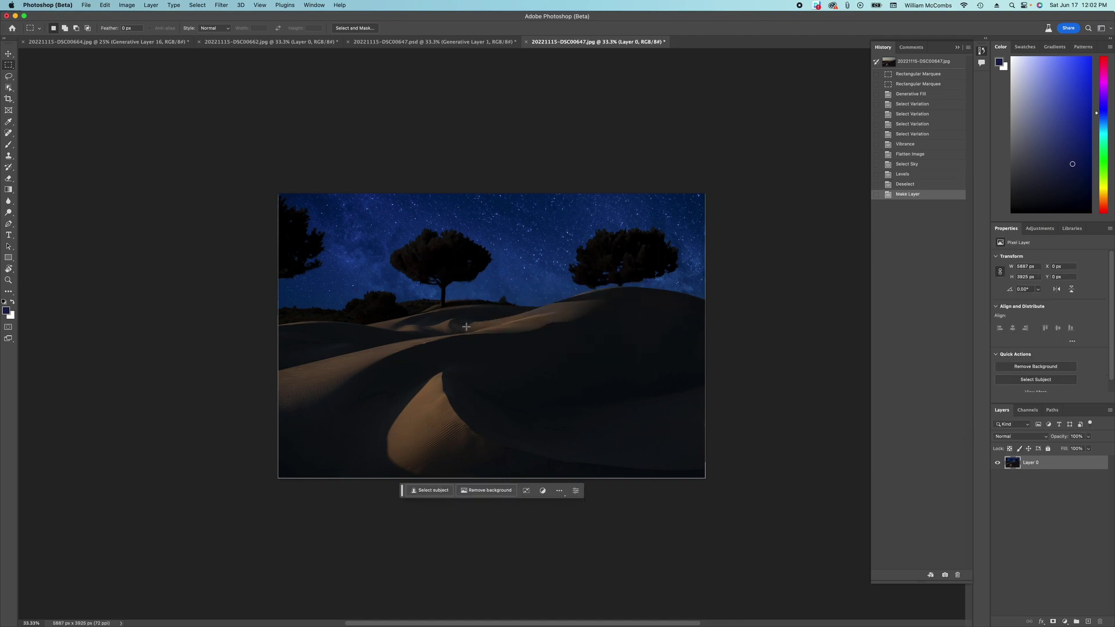
left_click(159, 6)
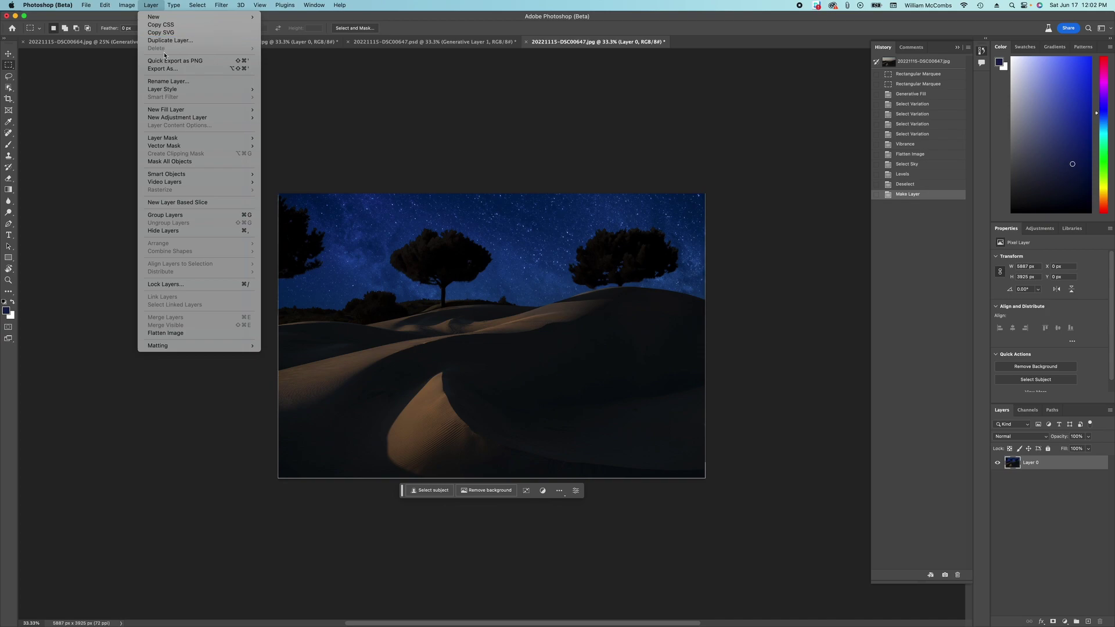
mouse_move(138, 29)
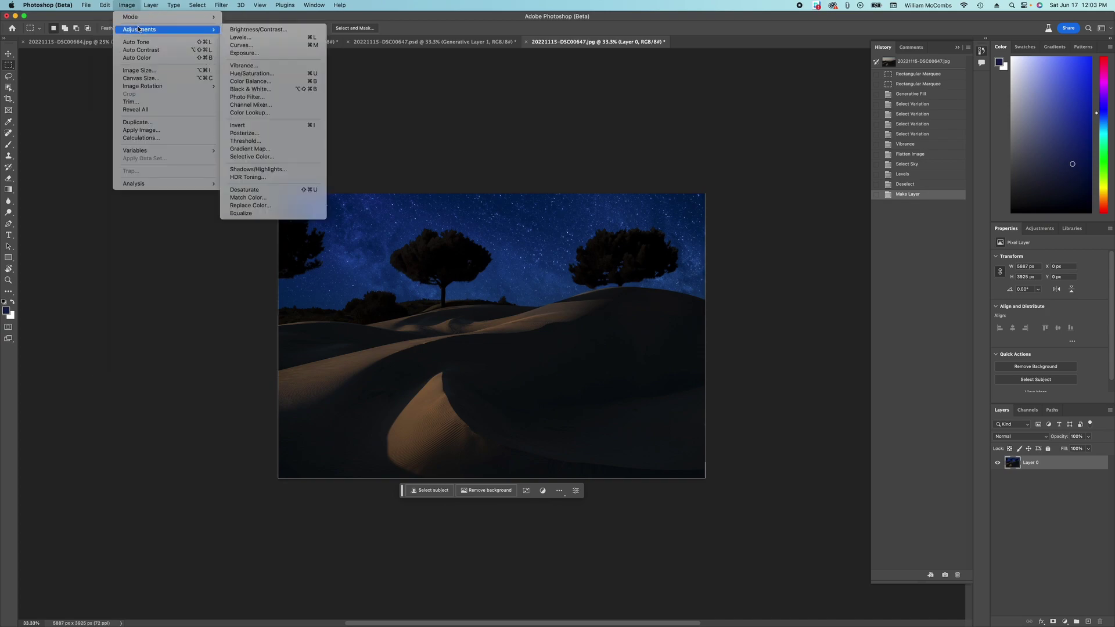
left_click(270, 68)
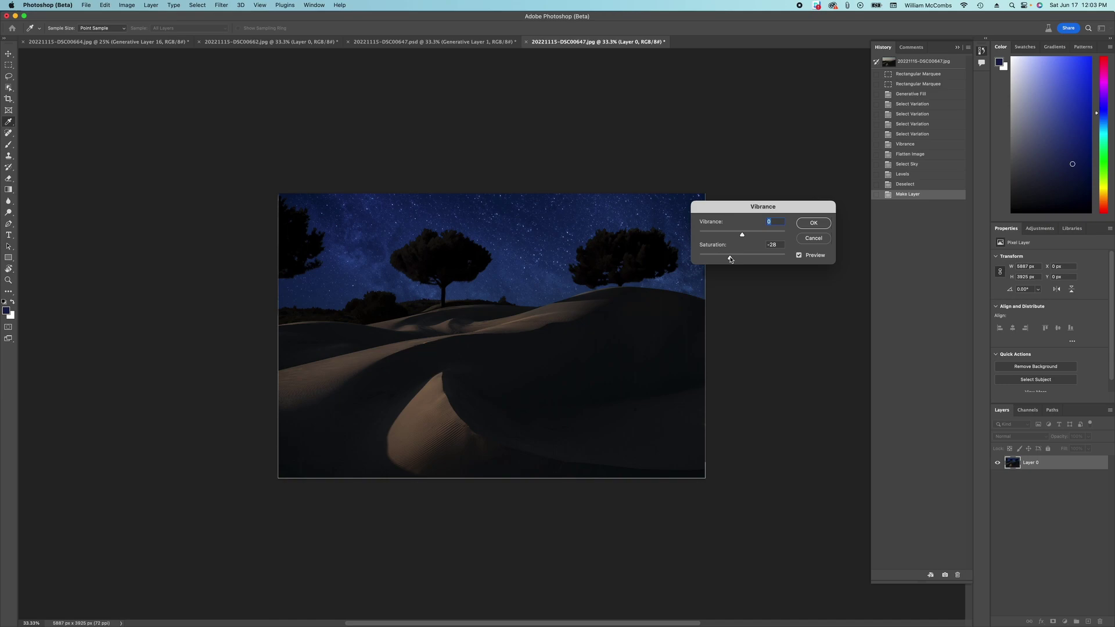
left_click(730, 259)
left_click(814, 224)
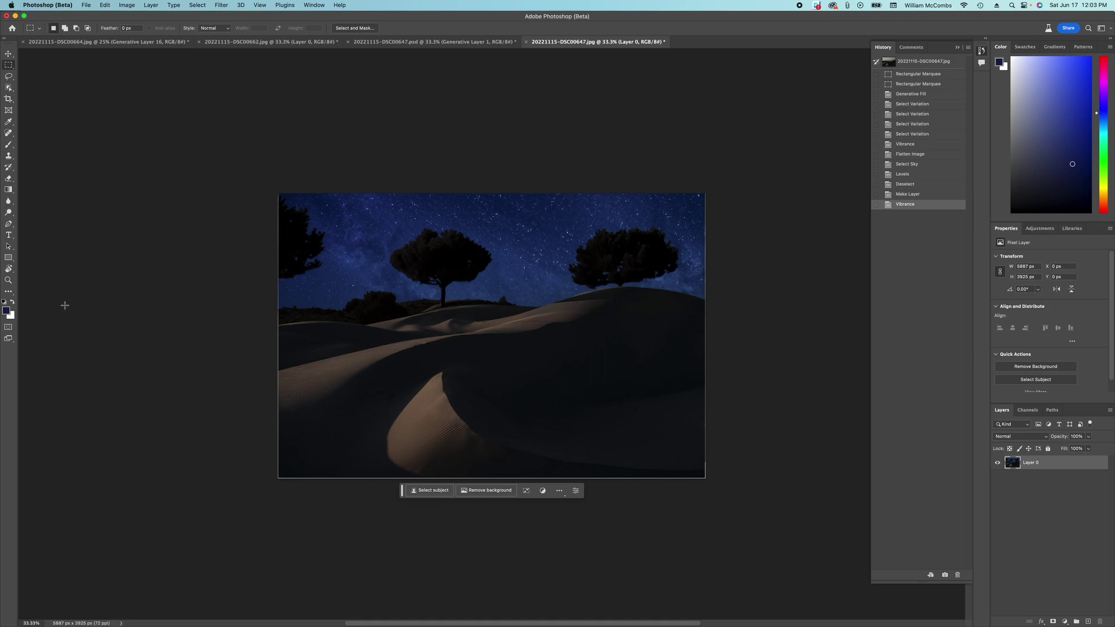
- Paint the dark blue foreground colour over the lit dunes with a 1200 px Overlay brush at 12% opacity
key("b")
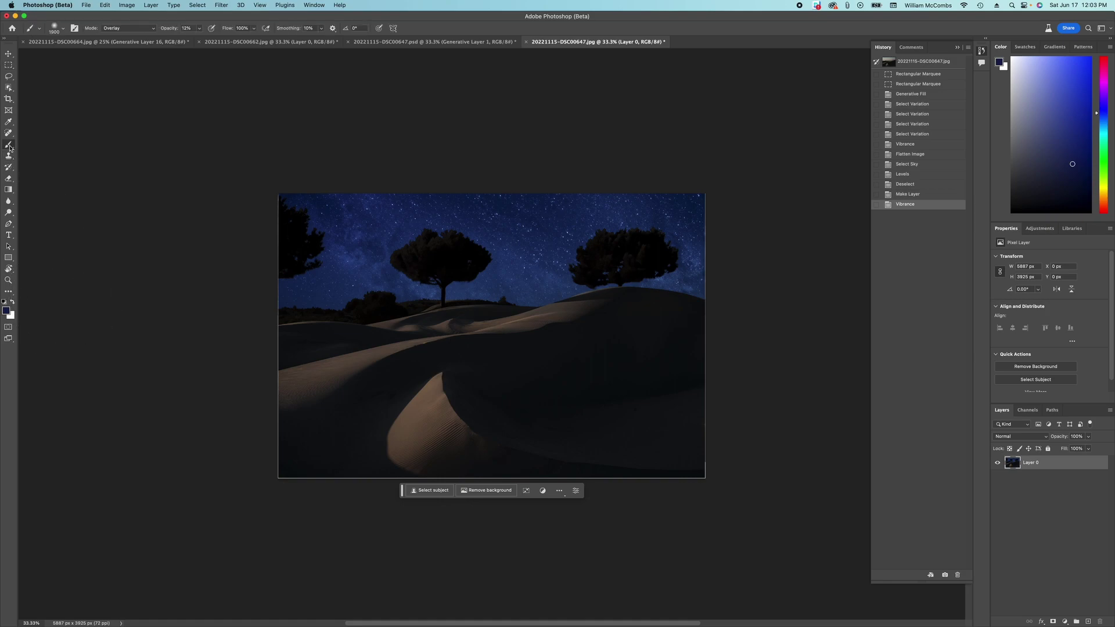
left_click(140, 31)
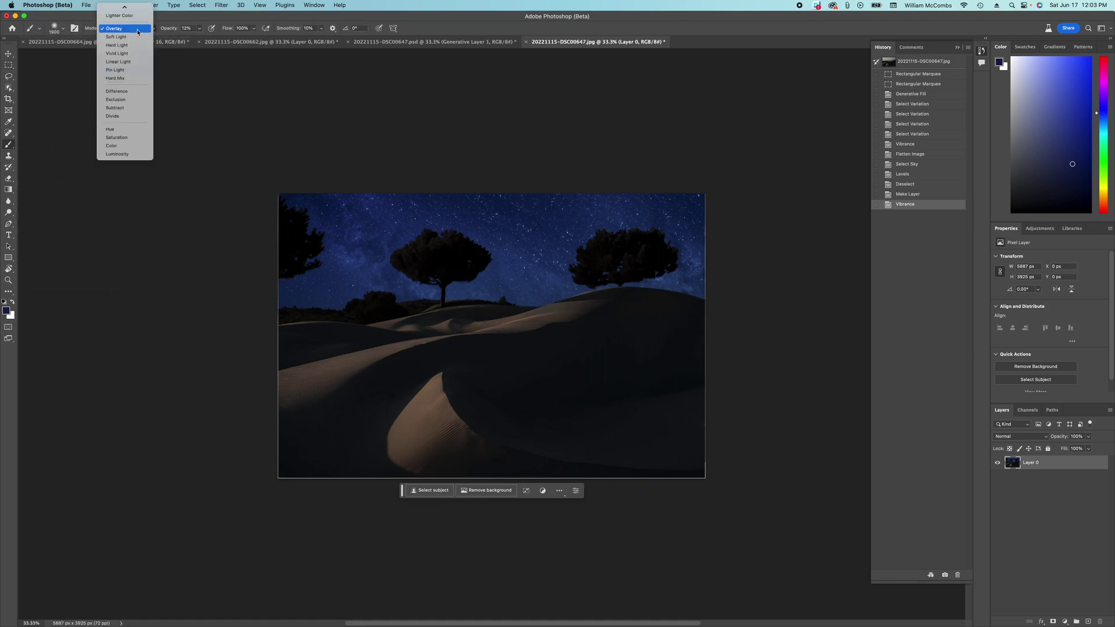
left_click(126, 30)
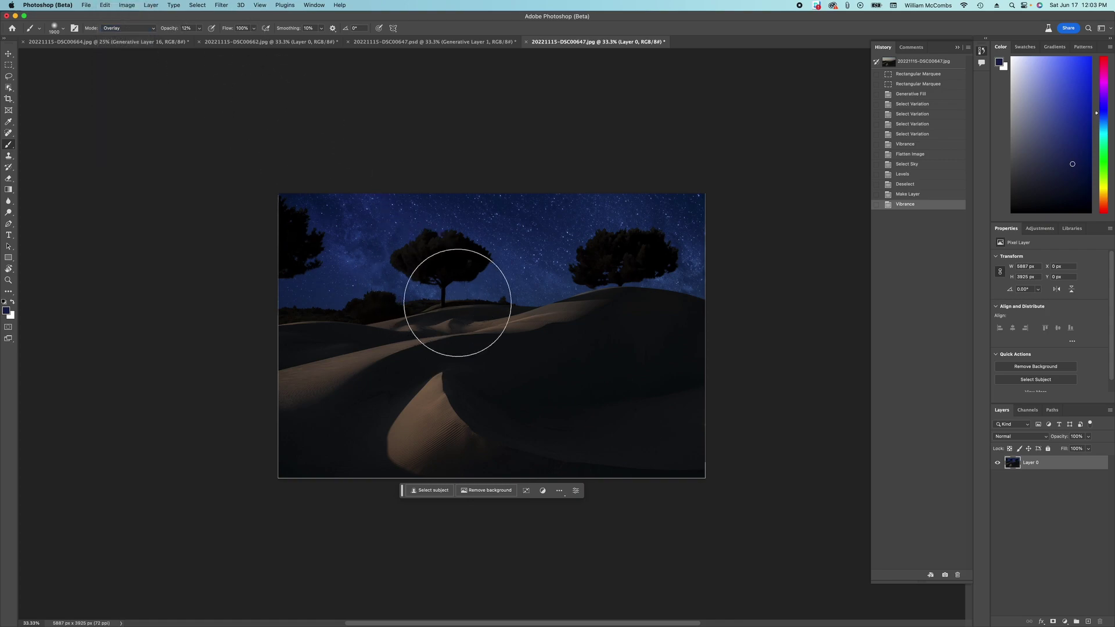
key("bracketleft")
key("bracketleft")
key("bracketleft")
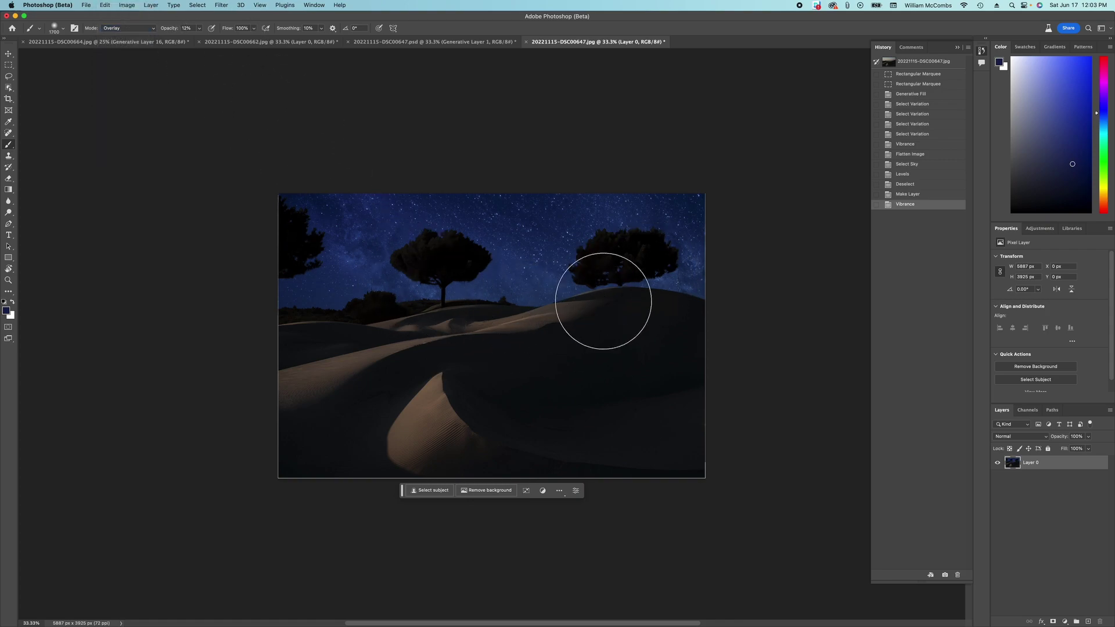
key("bracketleft")
key("bracketleft")
key("bracketleft")
key("bracketleft")
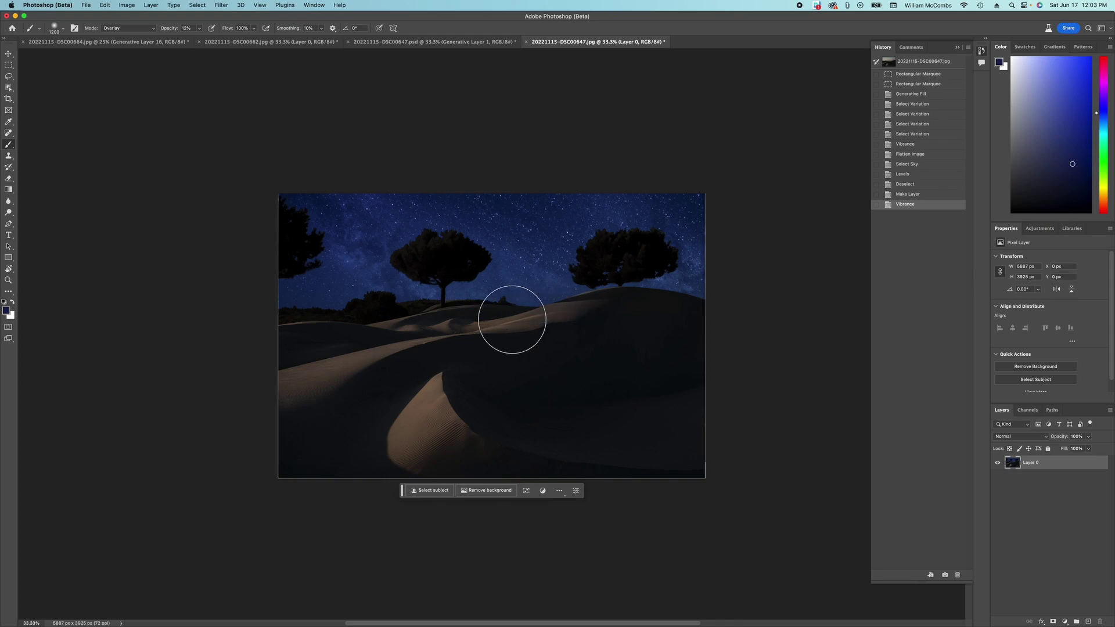
mouse_move(279, 369)
left_mouse_down()
mouse_move(461, 376)
mouse_move(463, 468)
mouse_move(447, 395)
left_mouse_up()
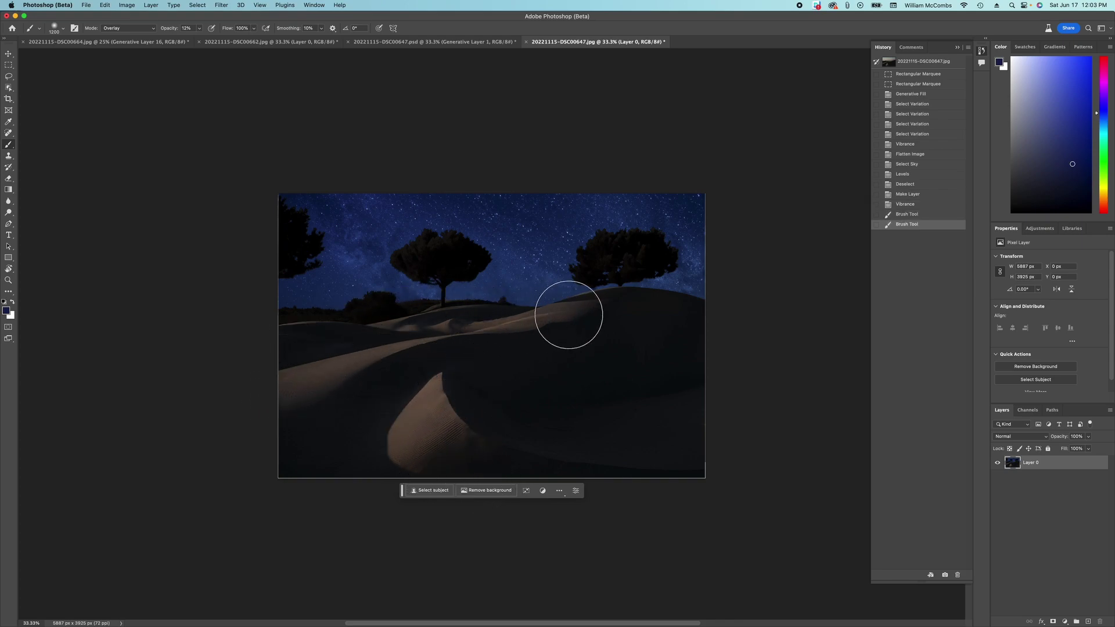
mouse_move(597, 310)
left_mouse_down()
mouse_move(406, 326)
mouse_move(288, 391)
mouse_move(308, 392)
left_mouse_up()
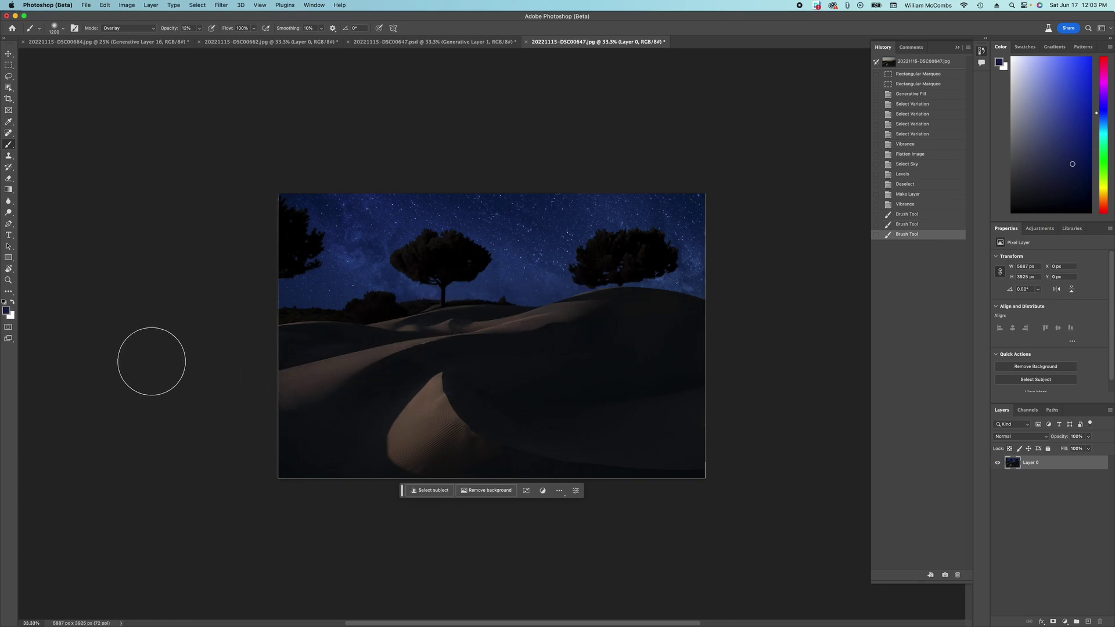
- Sample the sky blue 152b5a as the foreground colour and brush it over the lit dune slopes and front dune
mouse_move(8, 314)
left_click(8, 312)
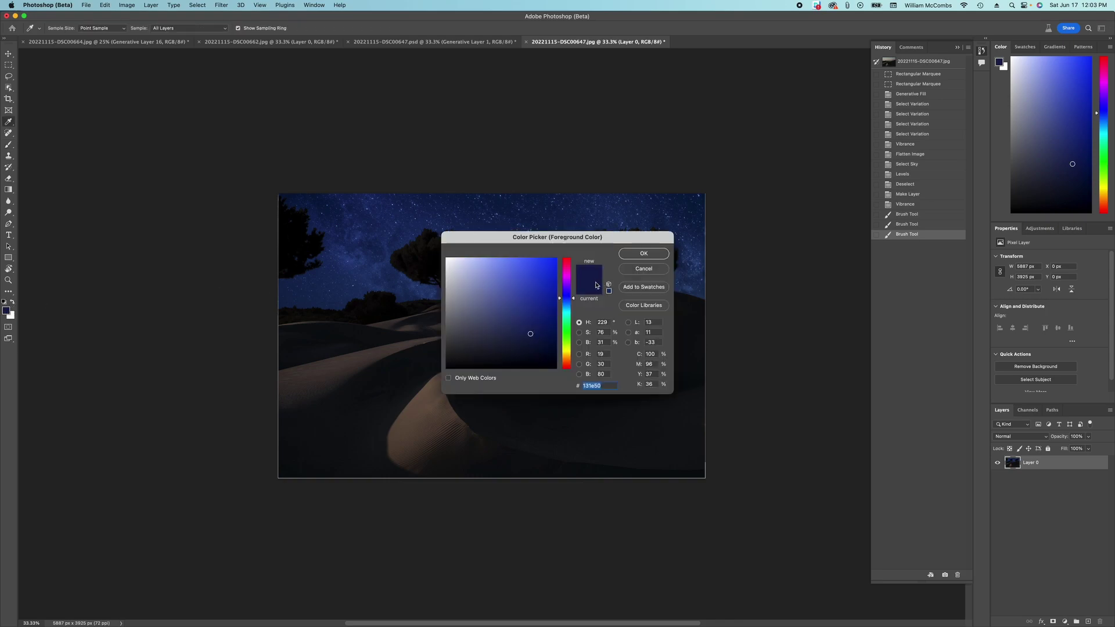
left_click(330, 270)
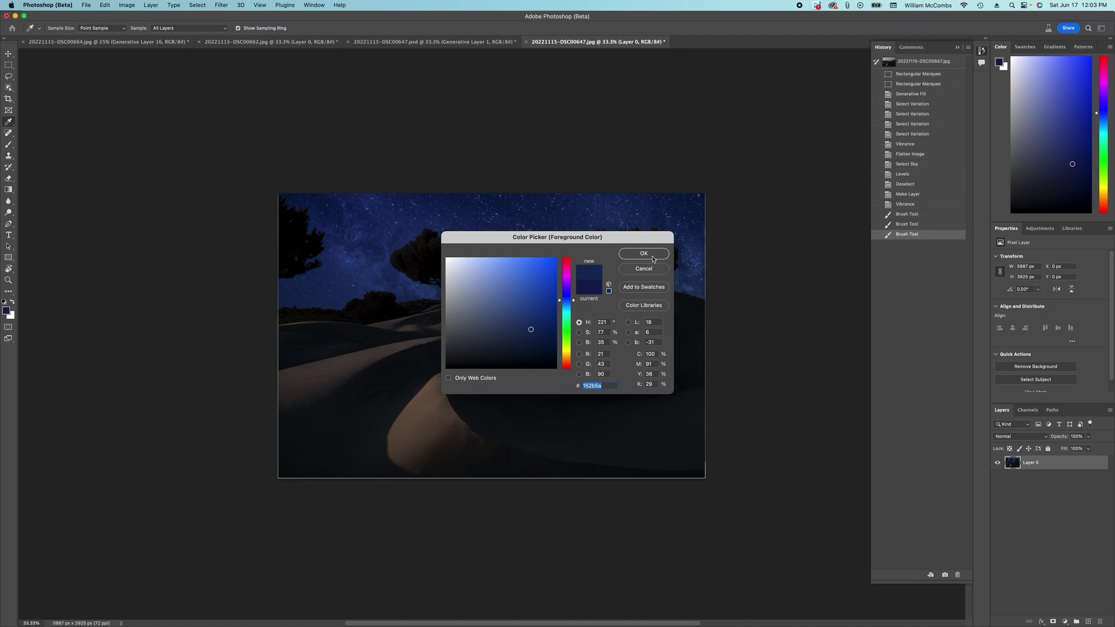
left_click(644, 254)
key("b")
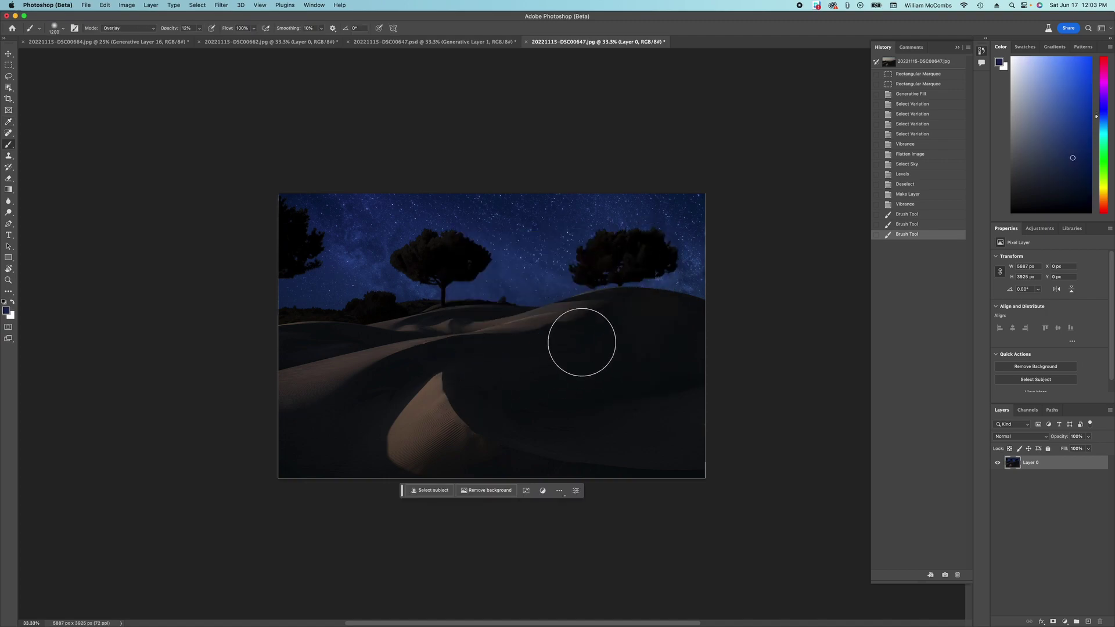
mouse_move(488, 321)
left_mouse_down()
mouse_move(336, 331)
mouse_move(304, 393)
mouse_move(378, 389)
left_mouse_up()
mouse_move(437, 439)
left_mouse_down()
mouse_move(479, 471)
mouse_move(428, 468)
mouse_move(423, 416)
mouse_move(434, 403)
mouse_move(503, 455)
mouse_move(593, 490)
mouse_move(550, 444)
mouse_move(478, 429)
mouse_move(431, 394)
mouse_move(444, 385)
mouse_move(423, 405)
mouse_move(446, 484)
left_mouse_up()
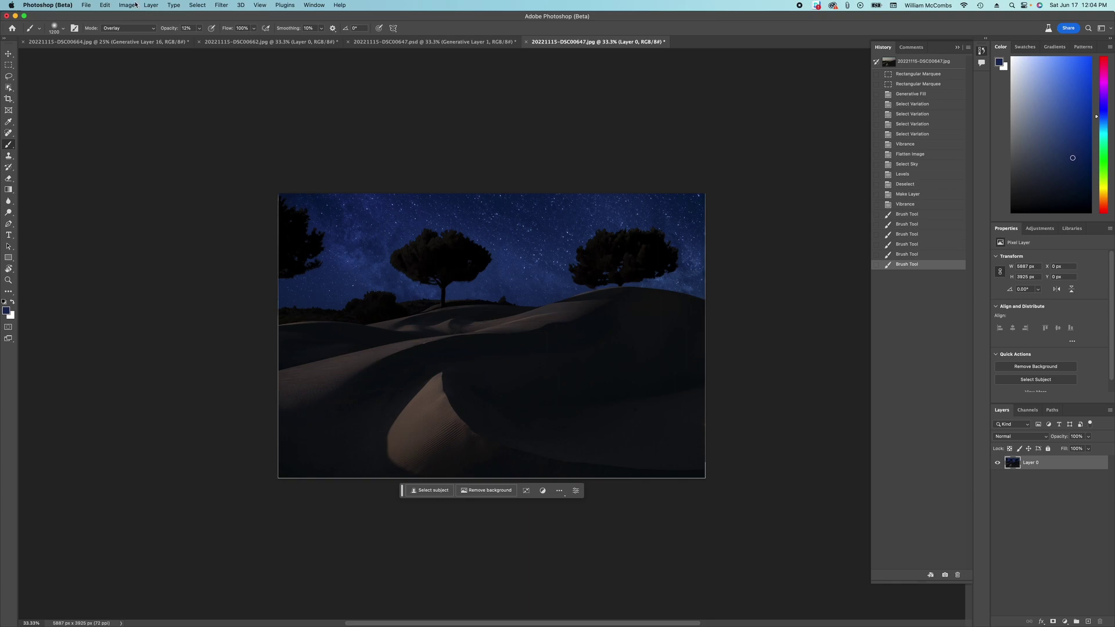
- Inspect the dune ridges, tree edges and starry sky at 200% magnification, and return to the whole image
key("super+equal")
key("super+equal")
key("super+equal")
key("super+equal")
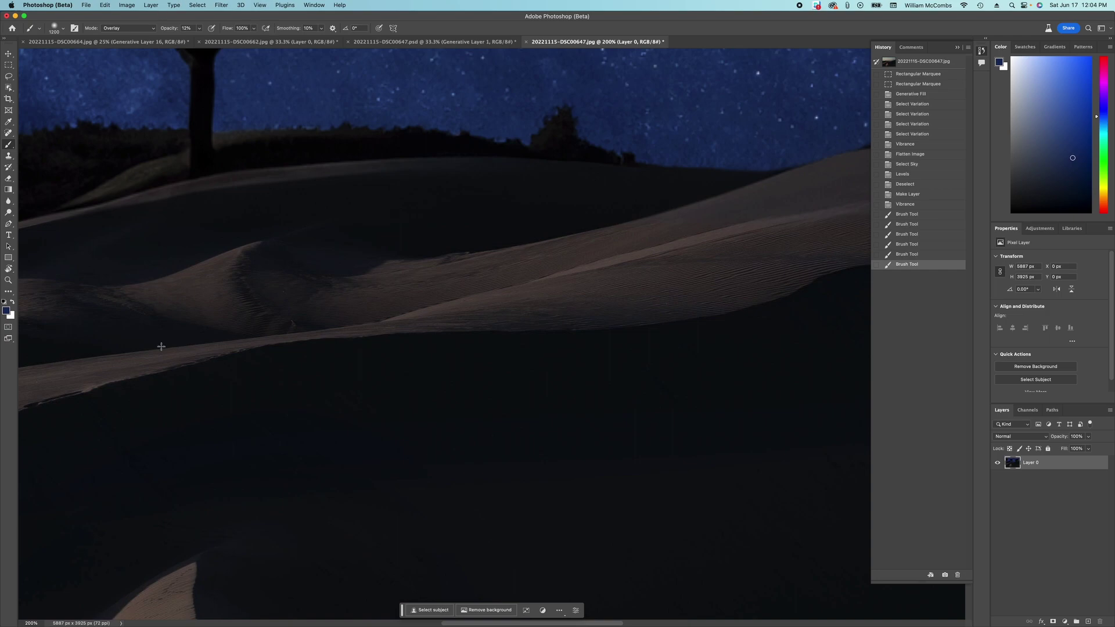
scroll(276, 266, "down", 10)
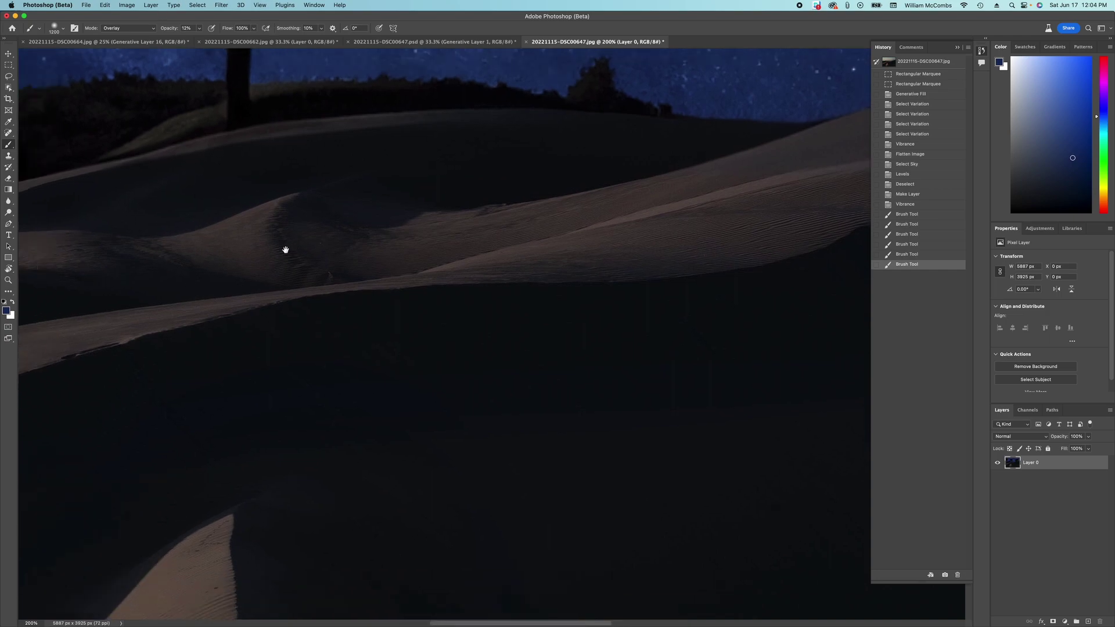
left_click_drag(308, 296, 338, 489)
scroll(338, 489, "up", 10)
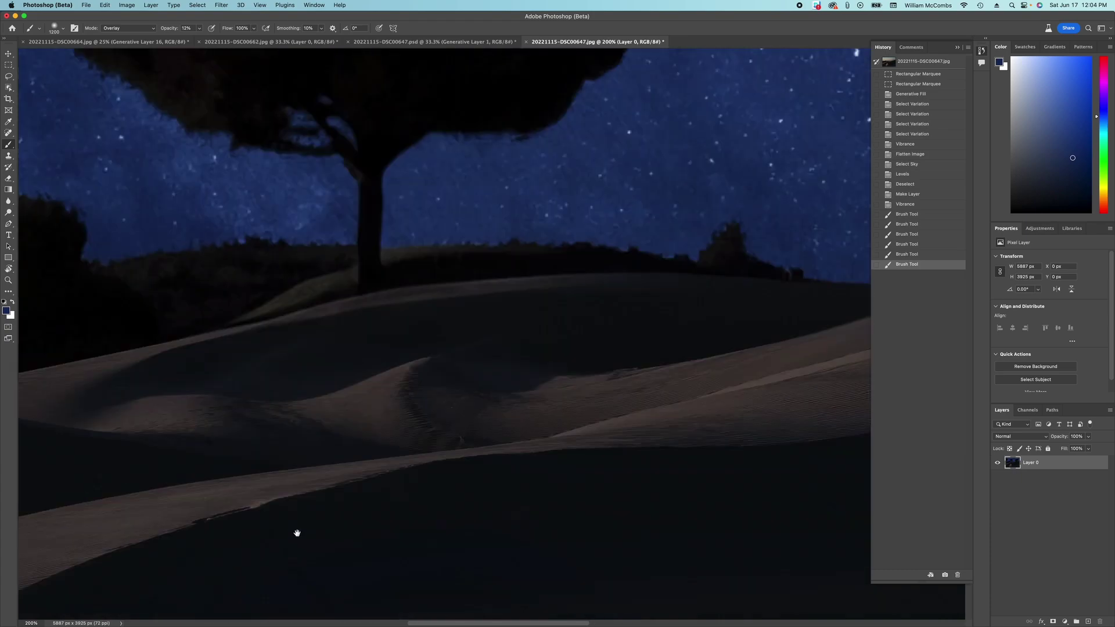
left_click_drag(403, 252, 291, 418)
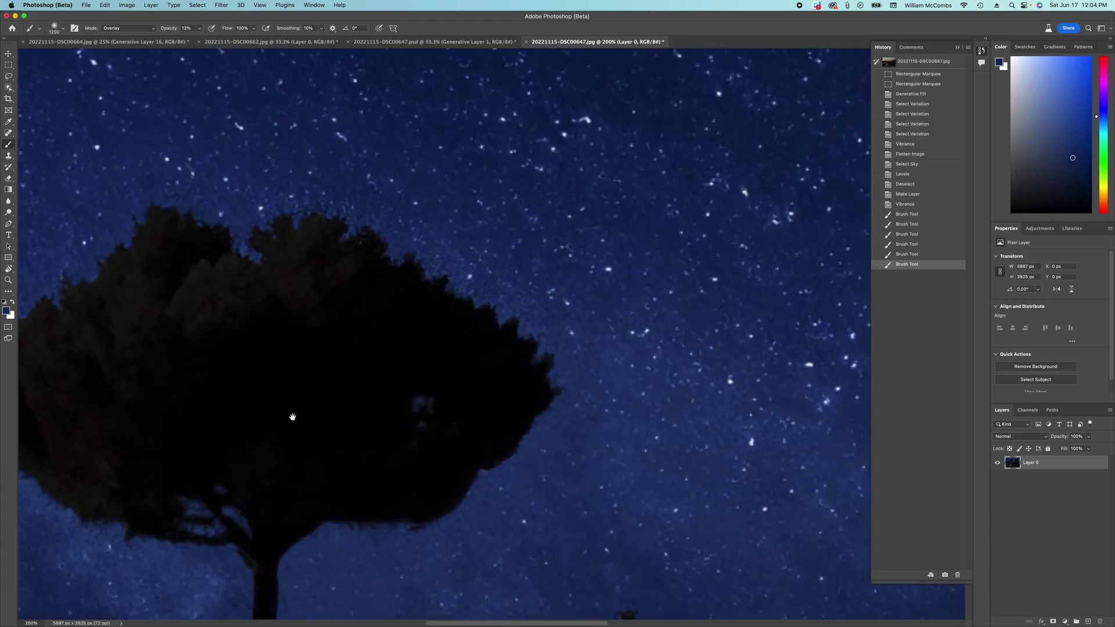
left_click_drag(443, 386, 313, 296)
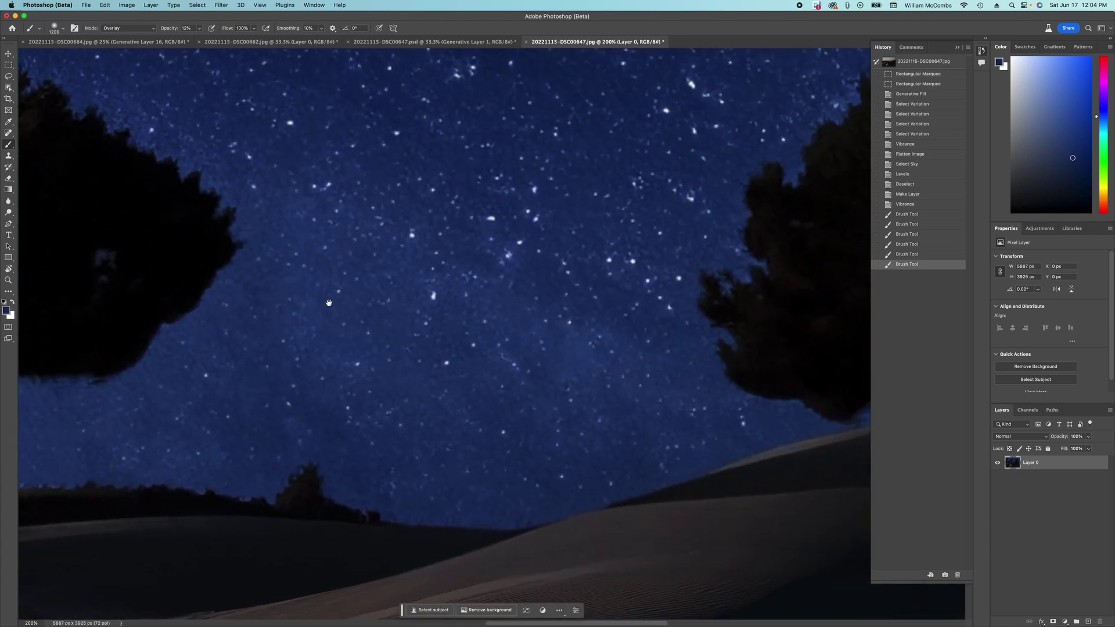
scroll(329, 302, "down", 4)
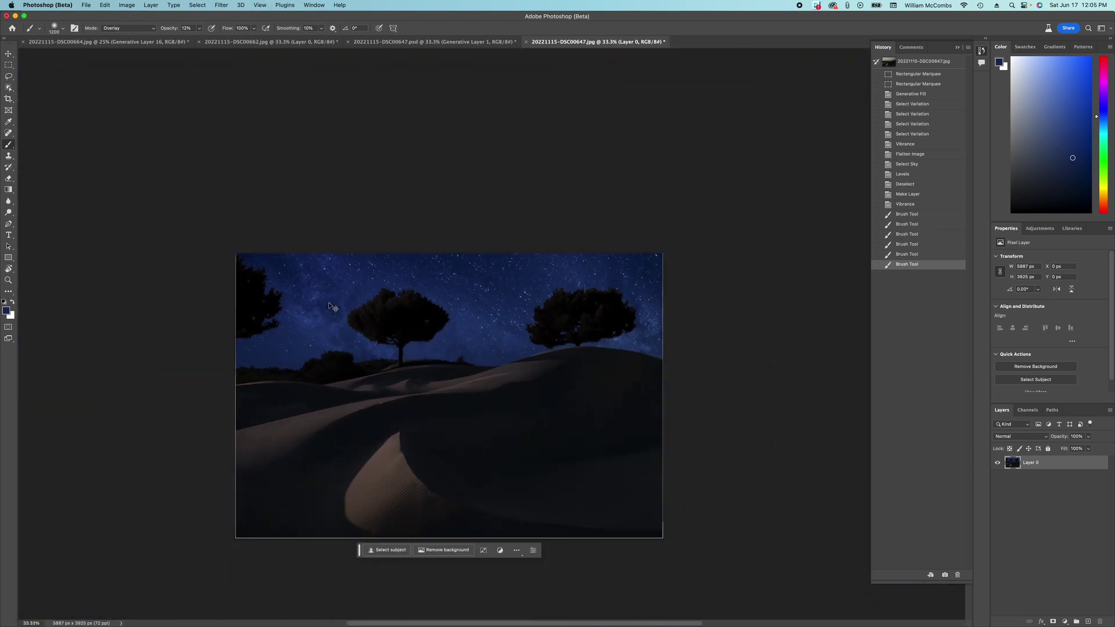